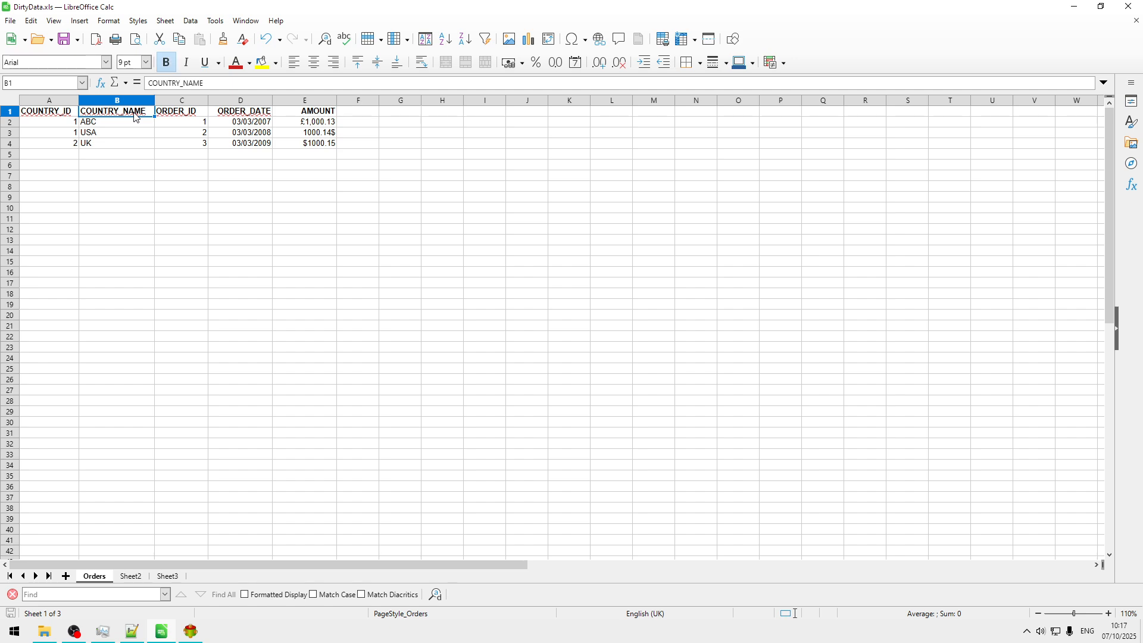
Examine the first two COUNTRY_NAME entries in the Orders sheet
left_click(104, 122)
left_click(105, 135)
left_click(108, 123)
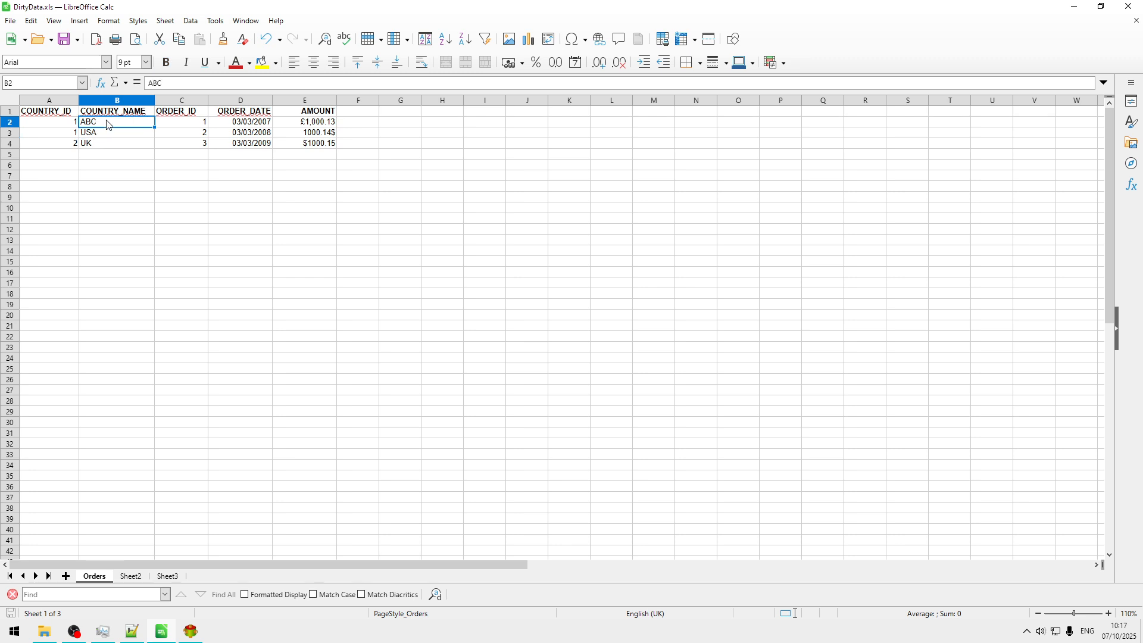
left_click(106, 137)
left_click(114, 126)
left_click(115, 133)
left_click(123, 124)
Switch to Advanced ETL Processor and create a new transformation named Clean Excel in the Examples group
left_click(190, 630)
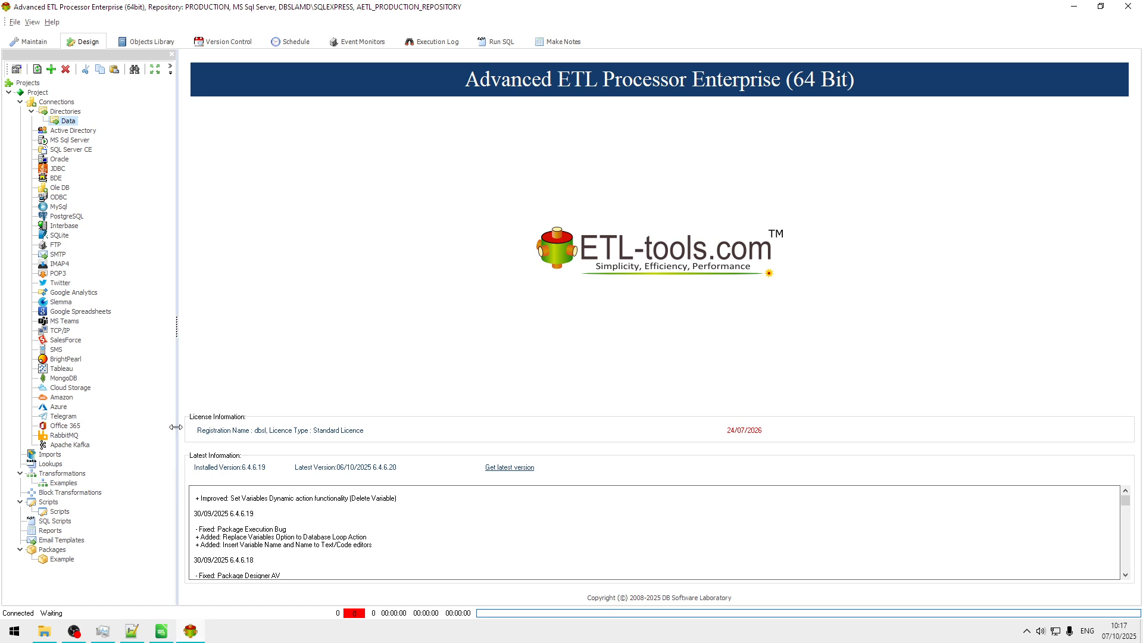
left_click(64, 475)
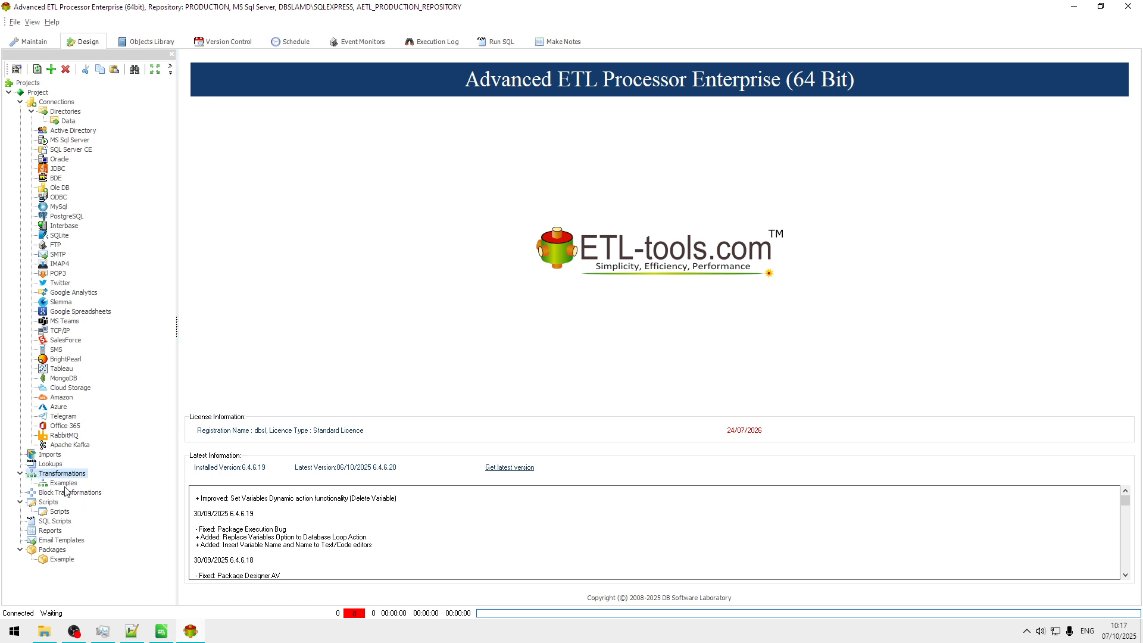
left_click(66, 484)
right_click(65, 484)
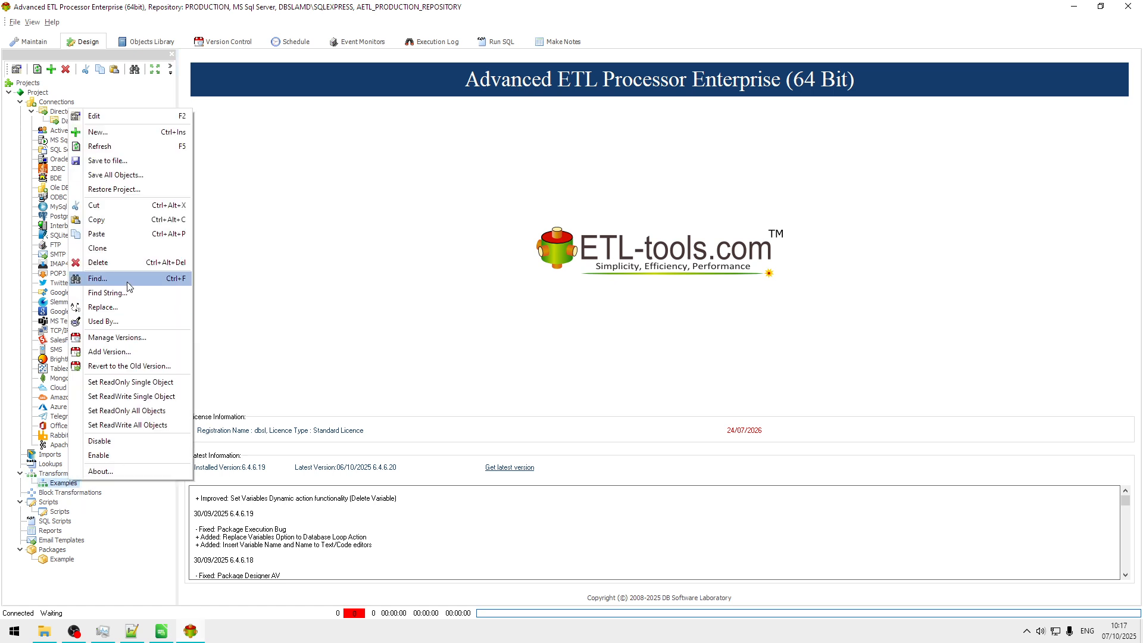
left_click(170, 133)
left_click(527, 297)
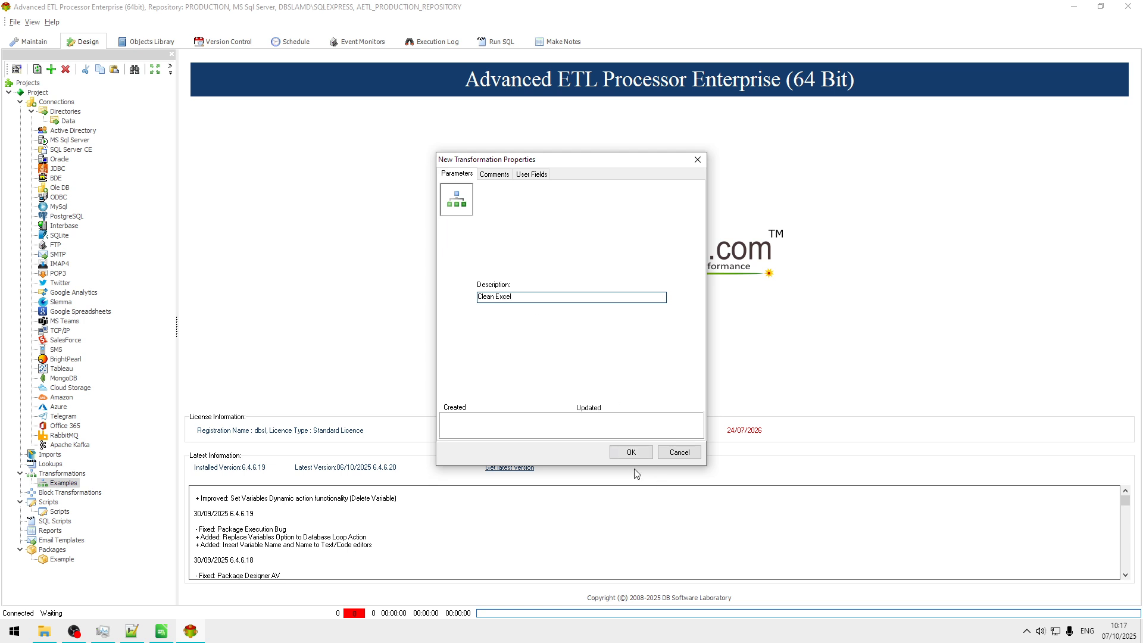
left_click(628, 452)
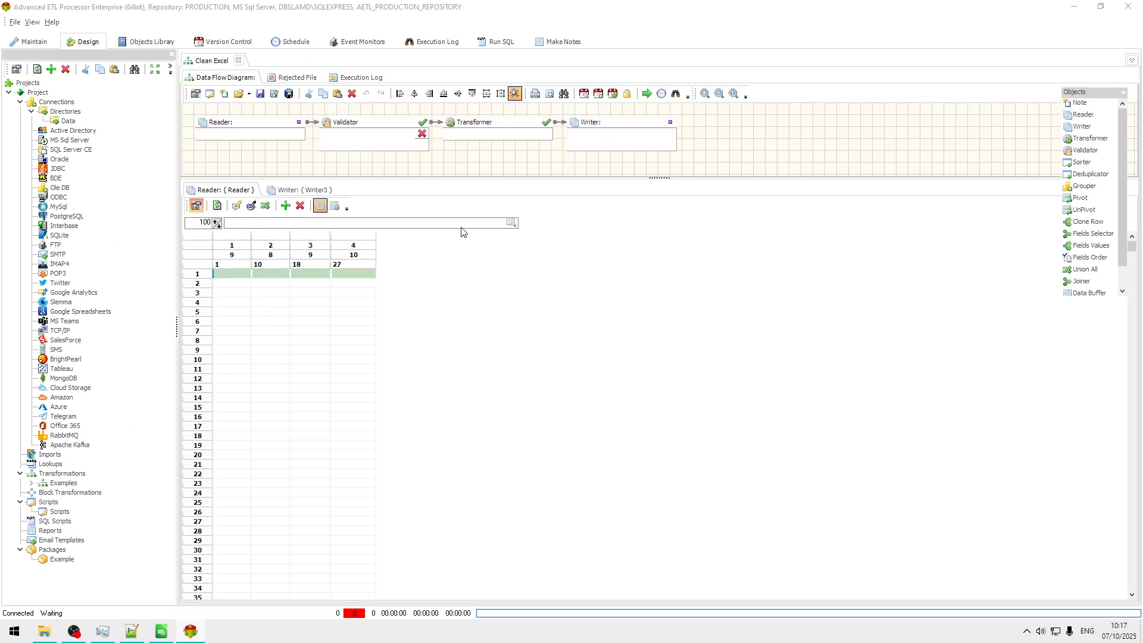
Set the reader's data source type to Excel File(s) and its connection to Data
left_click(449, 248)
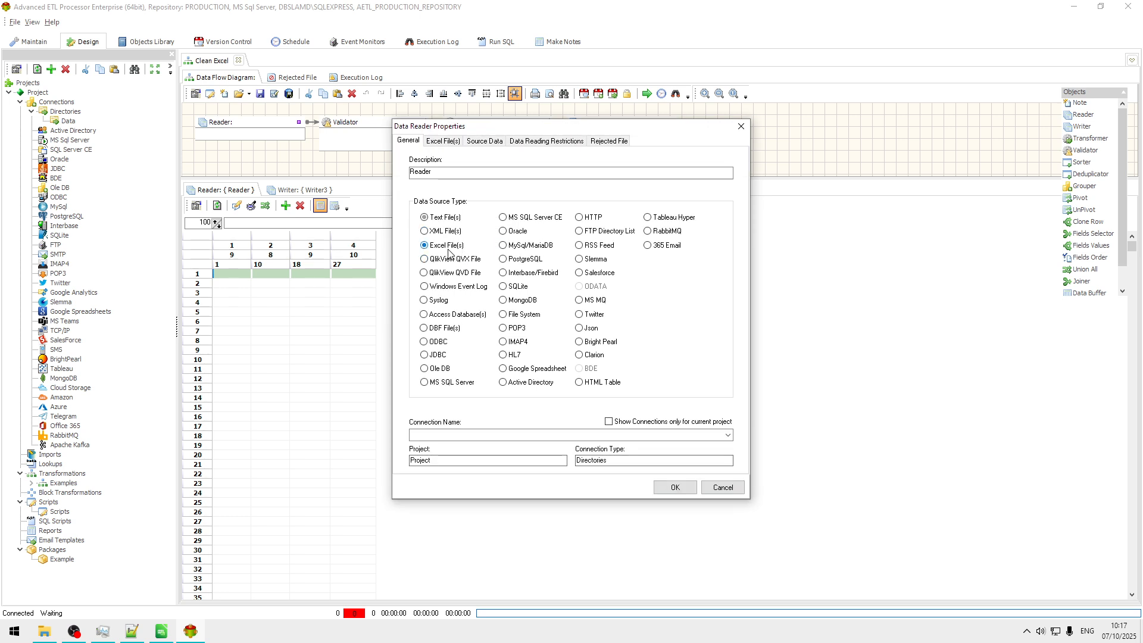
left_click(728, 435)
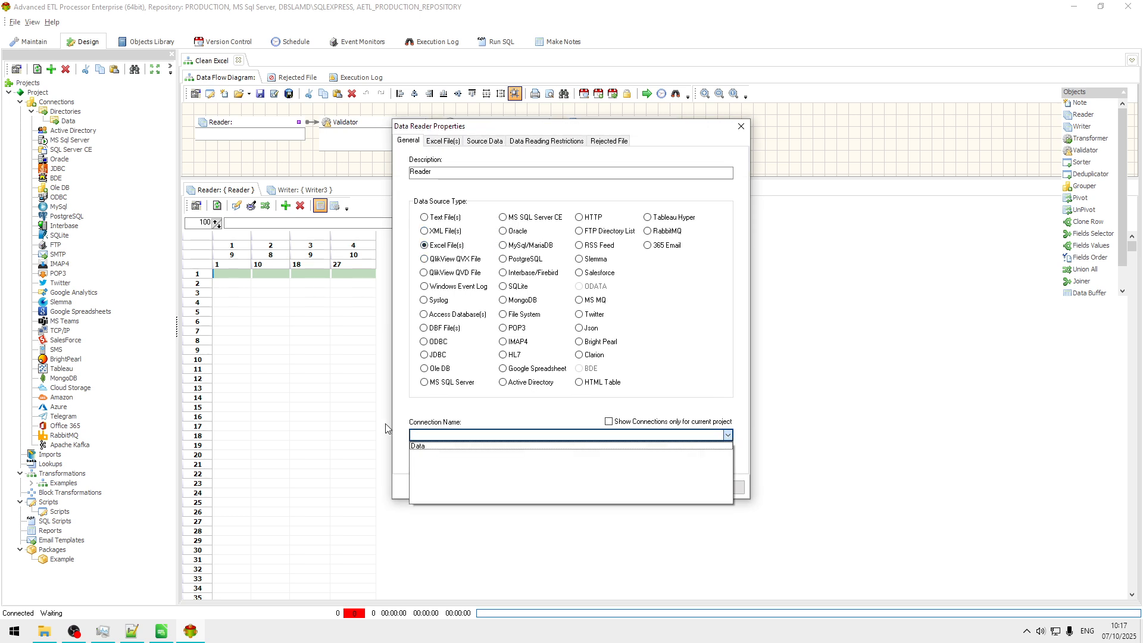
left_click(447, 447)
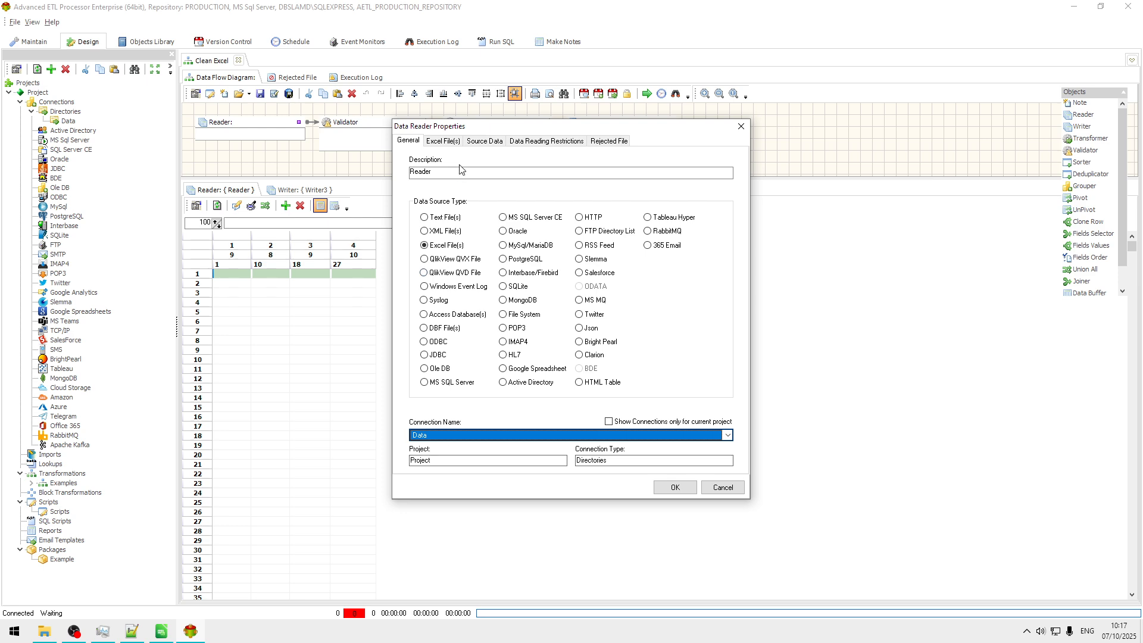
Choose C:\Data\DirtyData.xls as the reader's file and add its Orders sheet as the source table
left_click(457, 142)
left_click(726, 191)
left_click(133, 109)
left_click(470, 315)
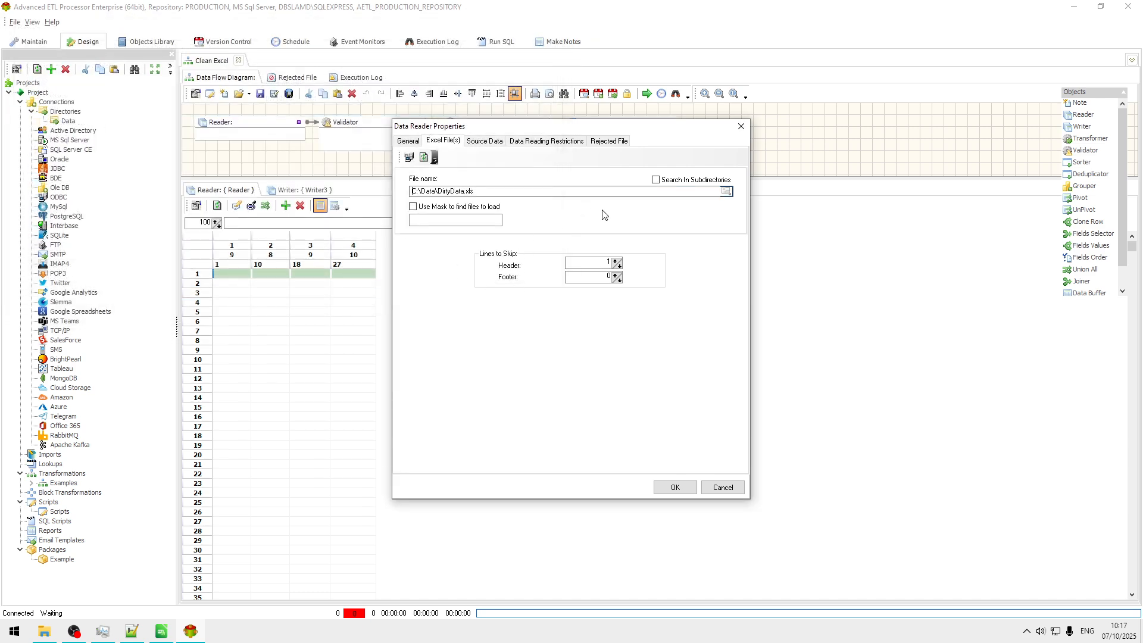
left_click(479, 141)
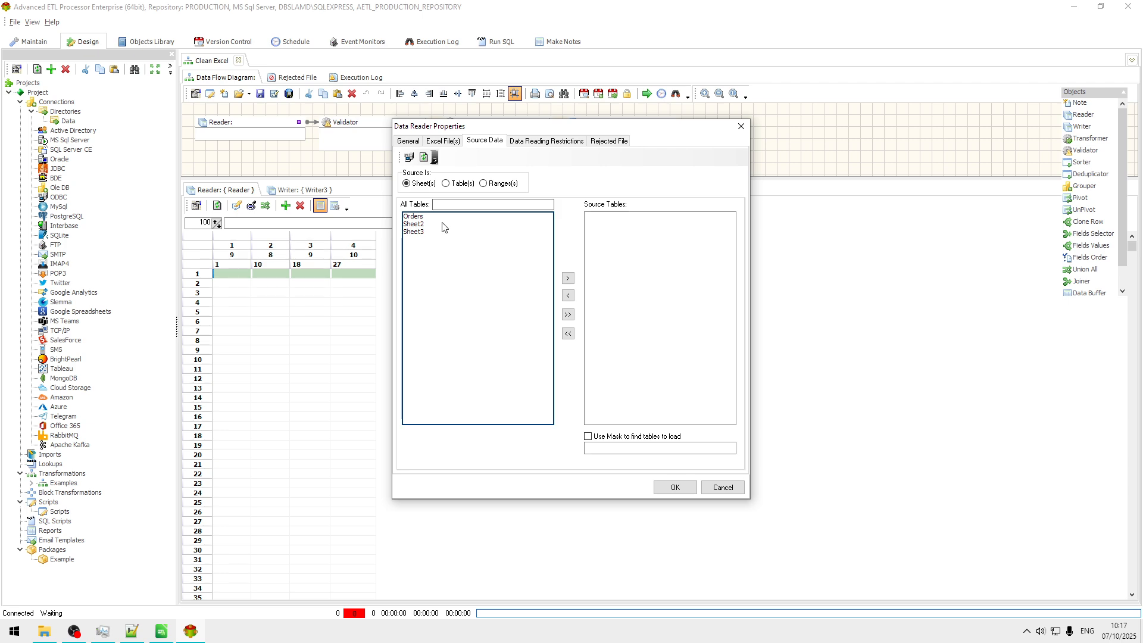
double_click(426, 217)
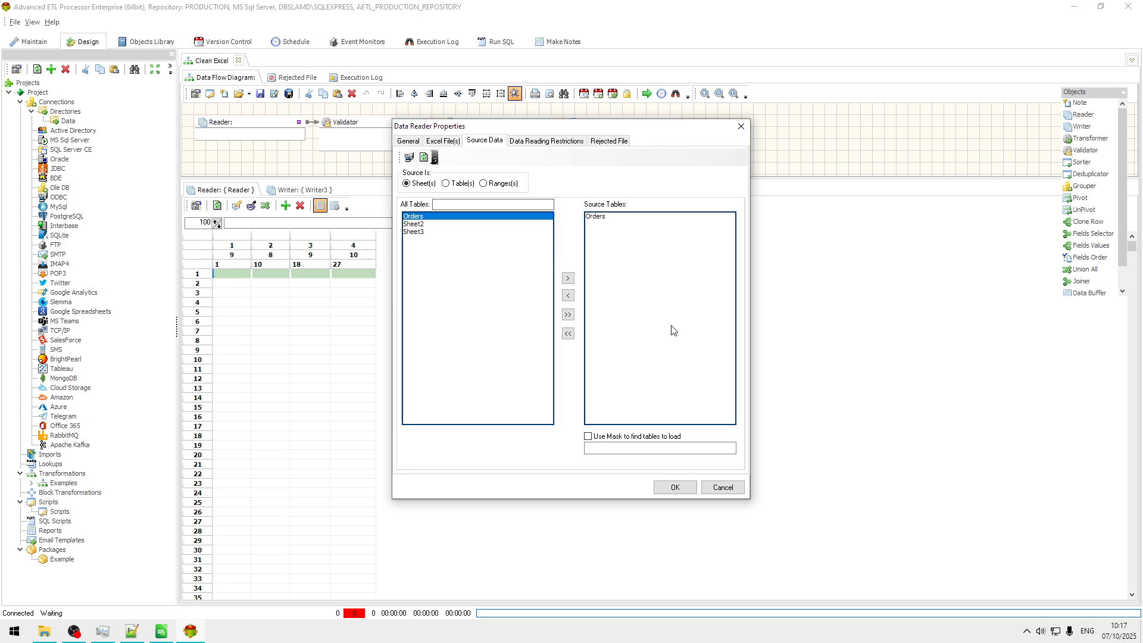
left_click(676, 488)
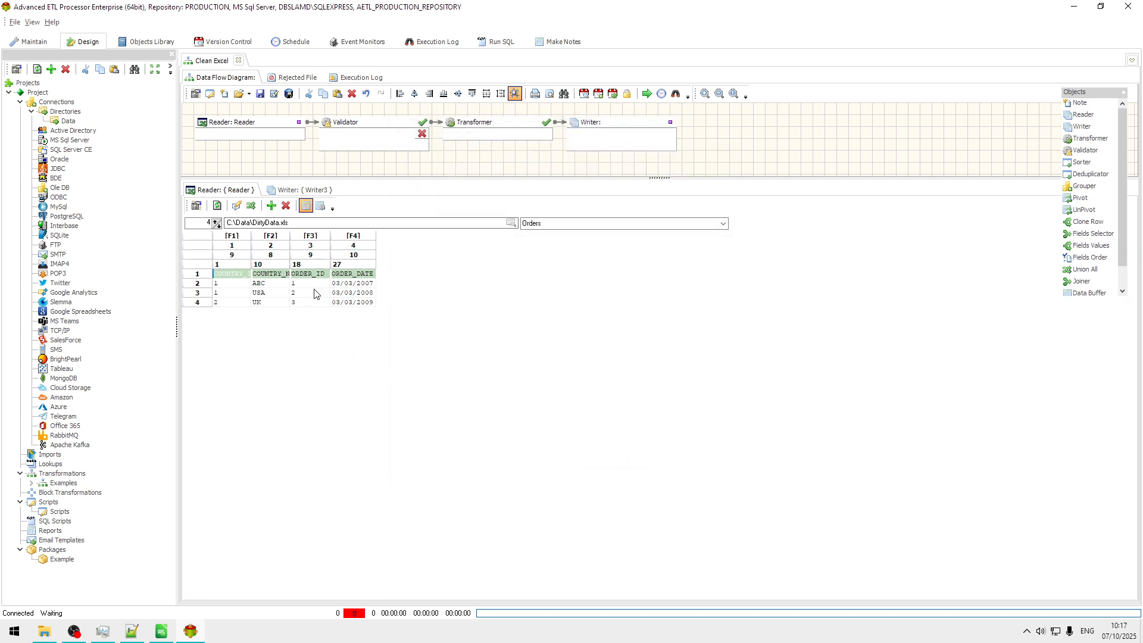
Take the reader's field names from row 1 and auto-format the data grid
right_click(316, 293)
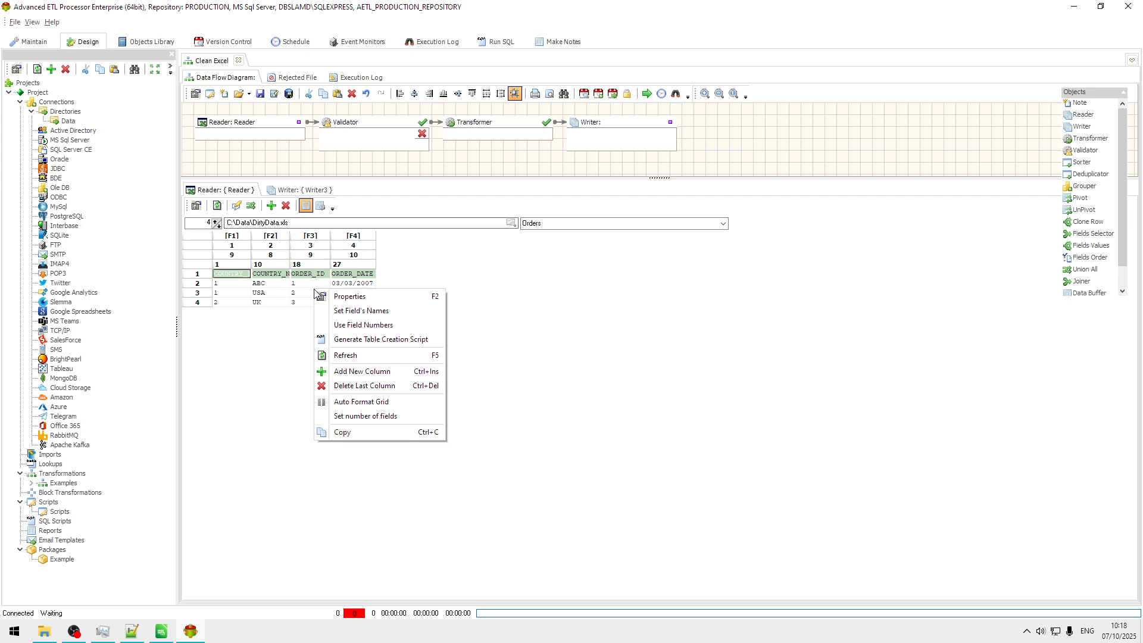
left_click(393, 310)
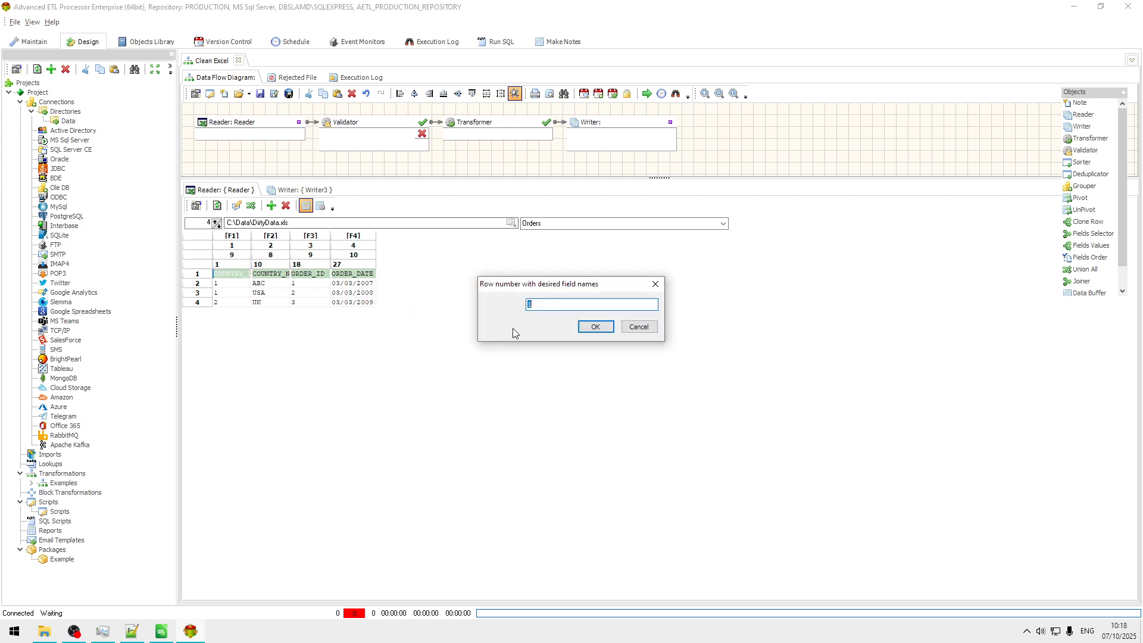
left_click(593, 326)
right_click(314, 287)
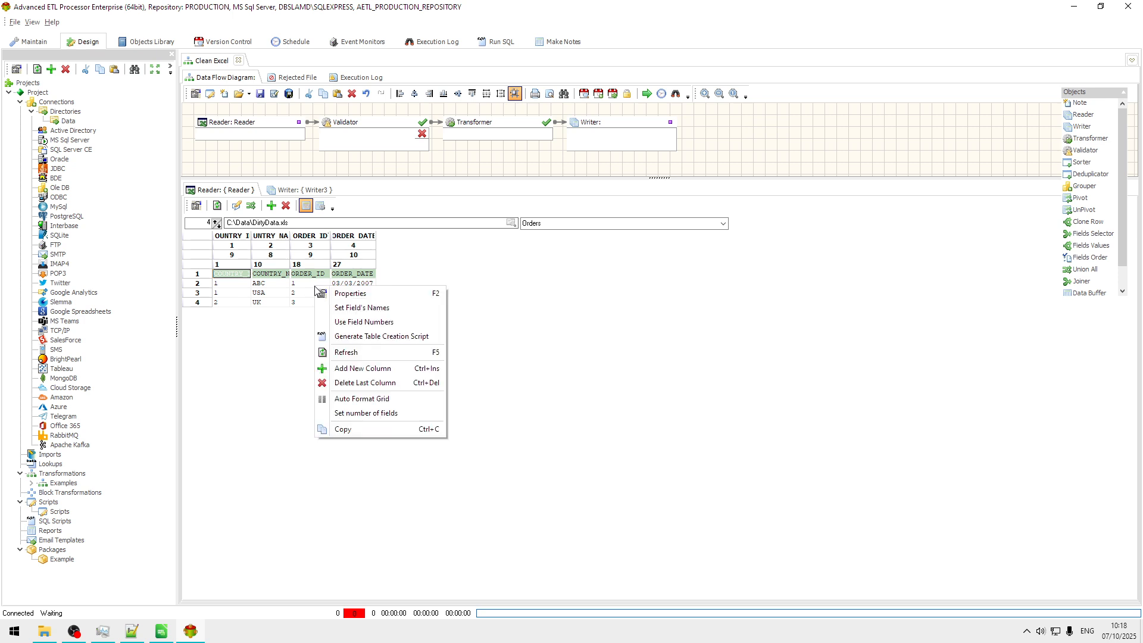
left_click(394, 399)
left_click(348, 295)
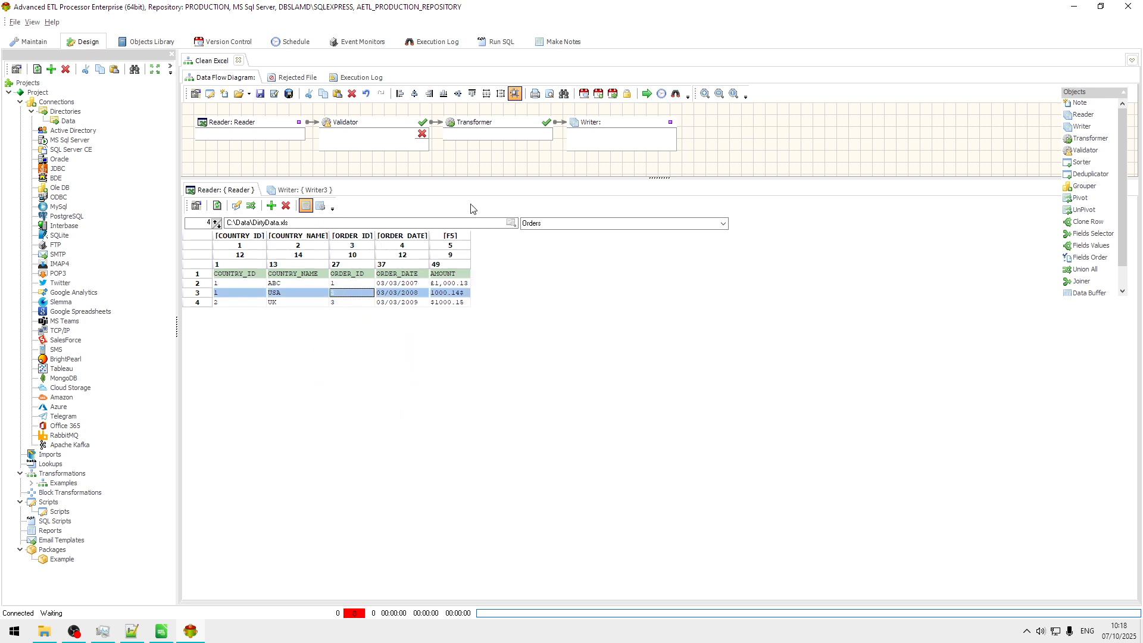
Copy the fields from Reader to Writer3
left_click(312, 189)
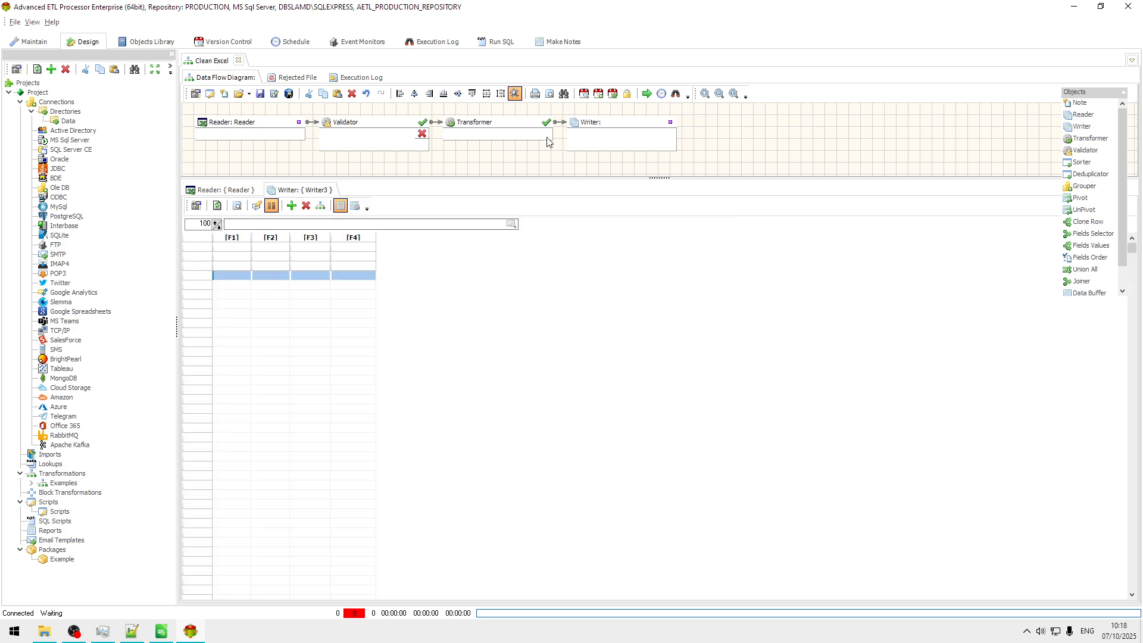
left_click(639, 131)
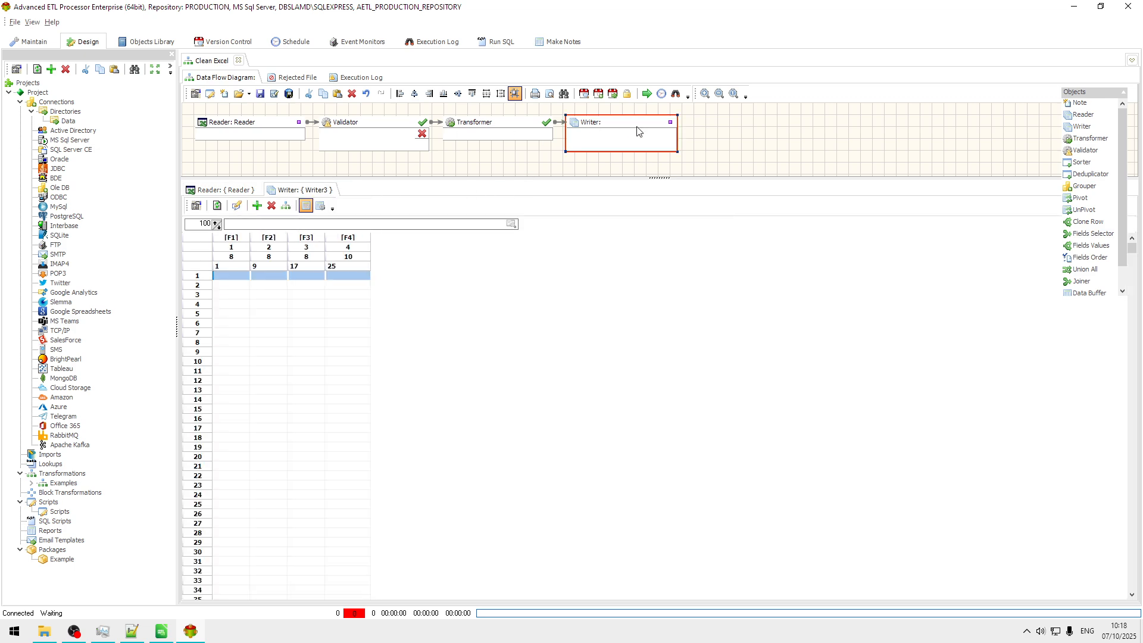
left_click(286, 208)
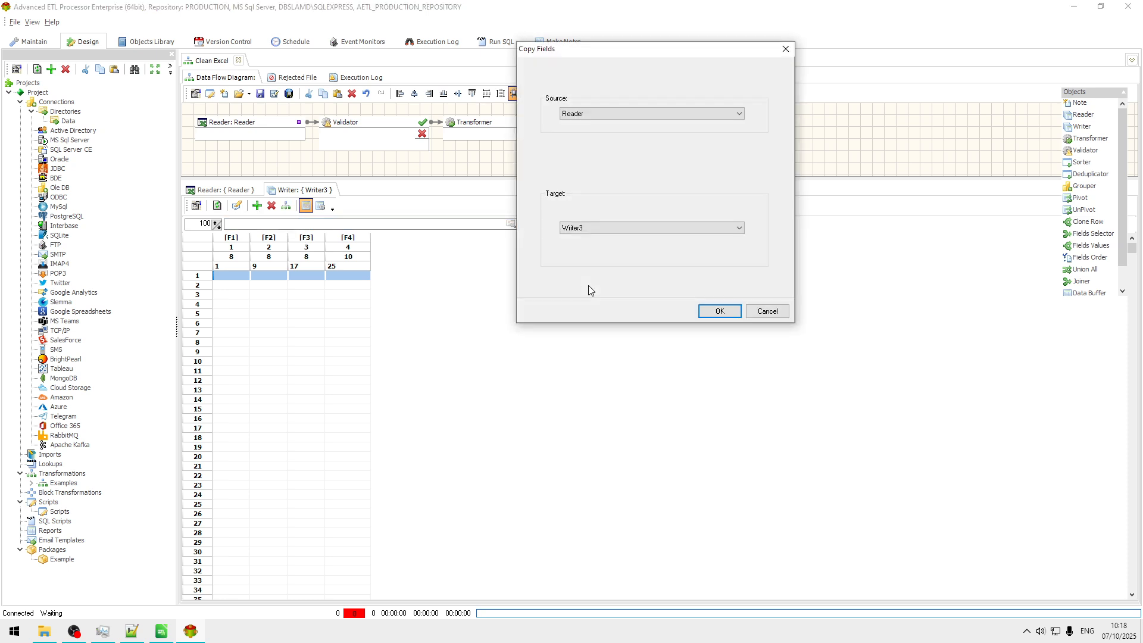
left_click(721, 311)
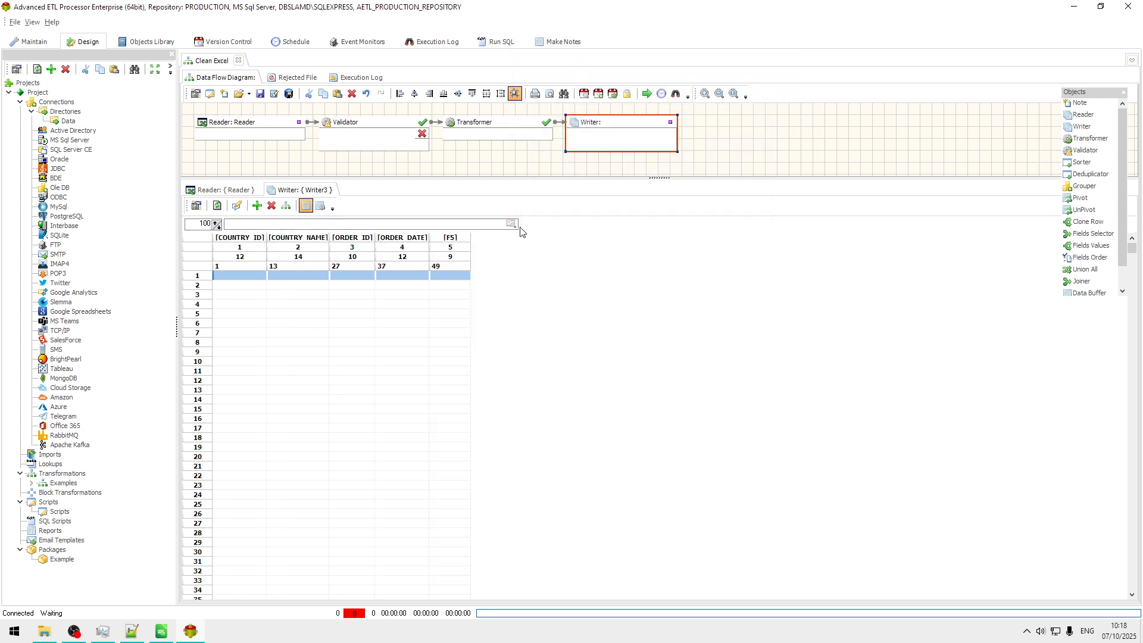
Set the writer's output file to CleanData.xls in the C:\Data folder
left_click(511, 224)
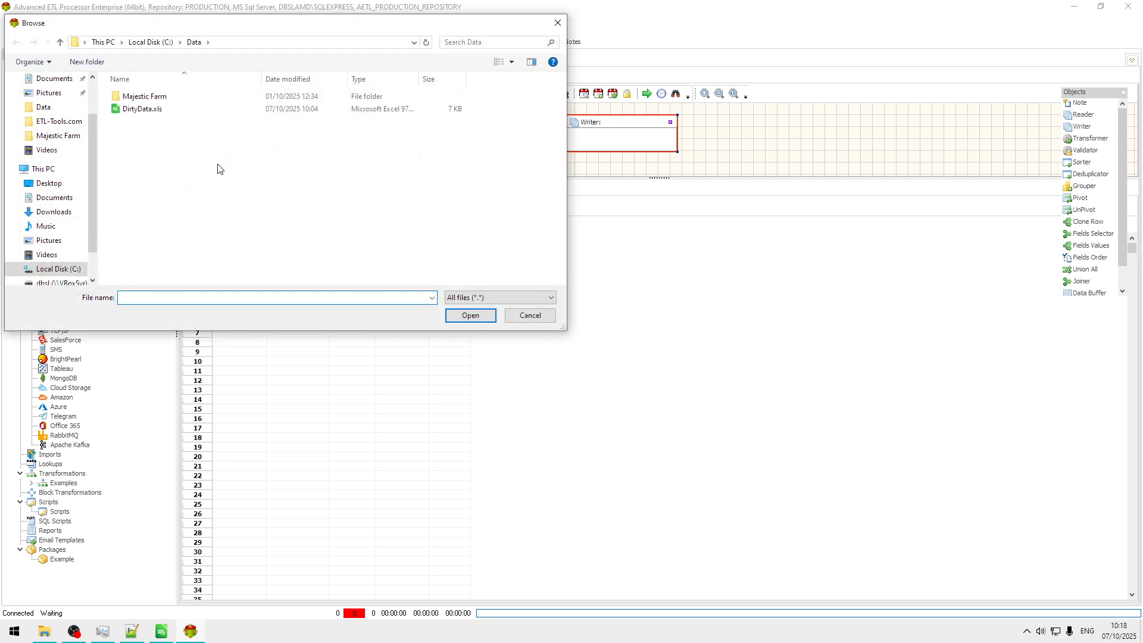
left_click(141, 110)
left_click(136, 298)
left_click(141, 301)
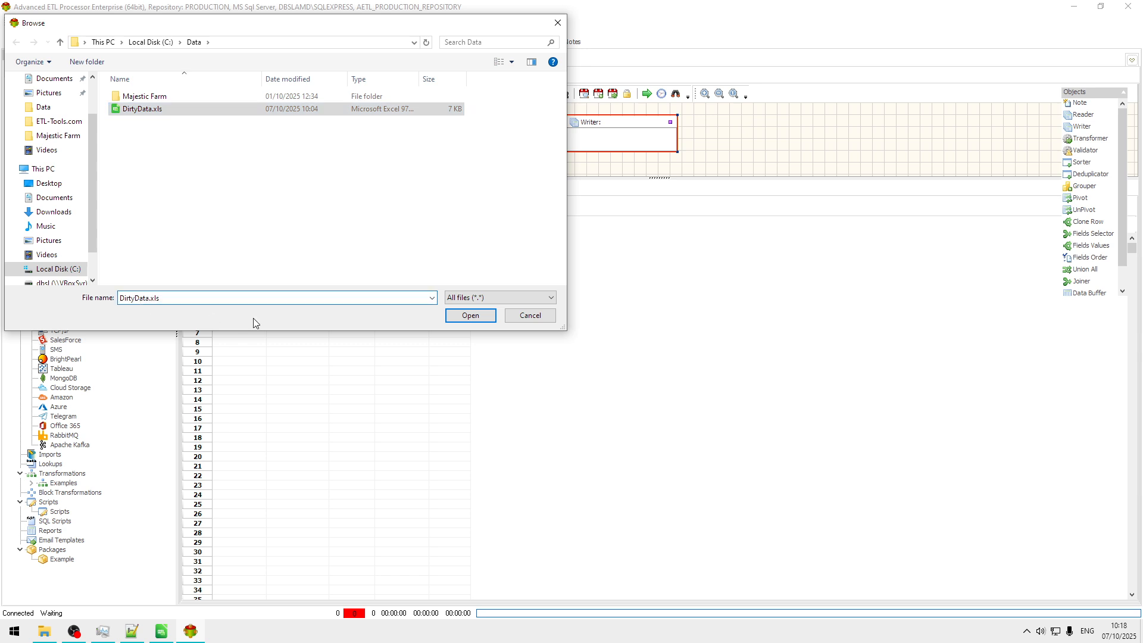
key("BackSpace")
key("BackSpace")
key("BackSpace")
key("BackSpace")
key("BackSpace")
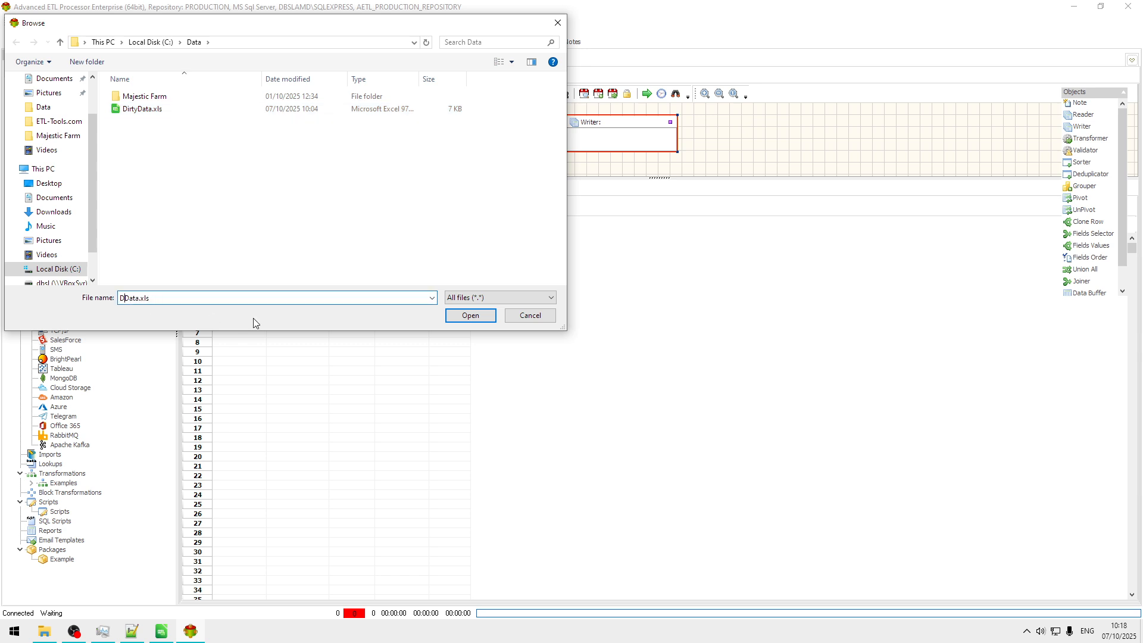
type("Clean")
left_click(470, 316)
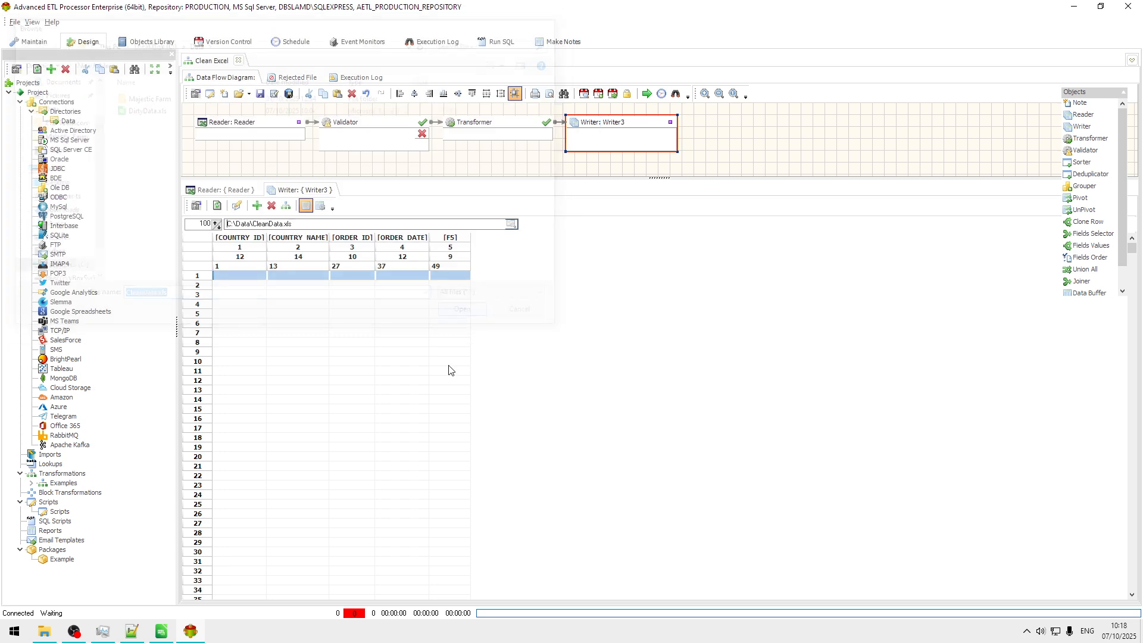
Delete the last column, [F5], from the writer's fields
left_click(402, 352)
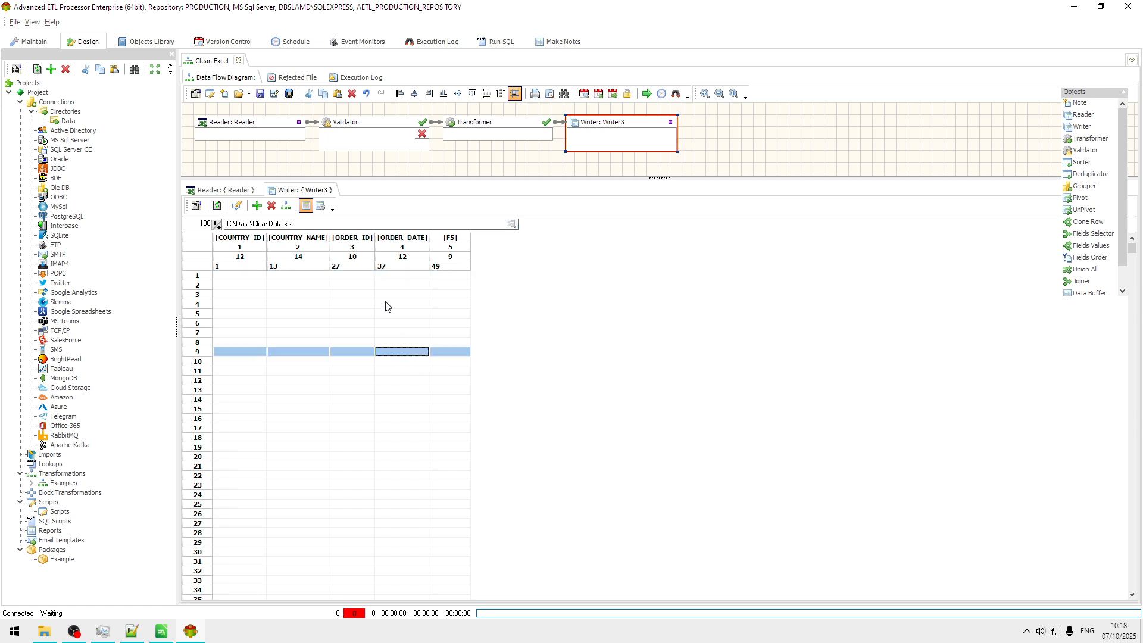
left_click(455, 275)
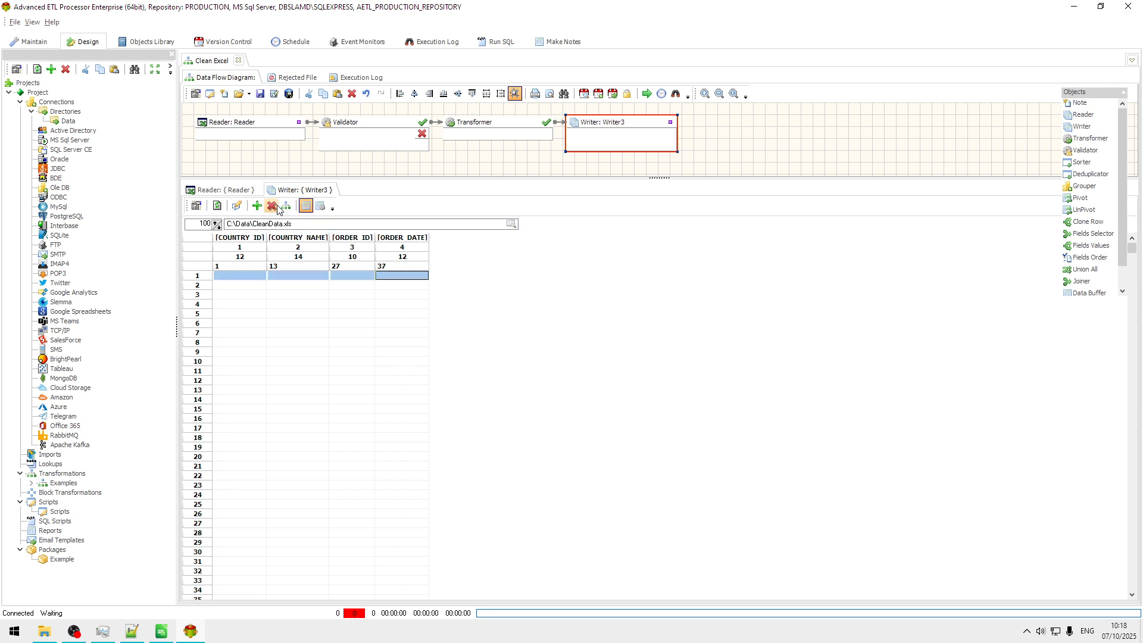
Reapply row 1 as the reader's field names so the fifth field is named AMOUNT
left_click(235, 190)
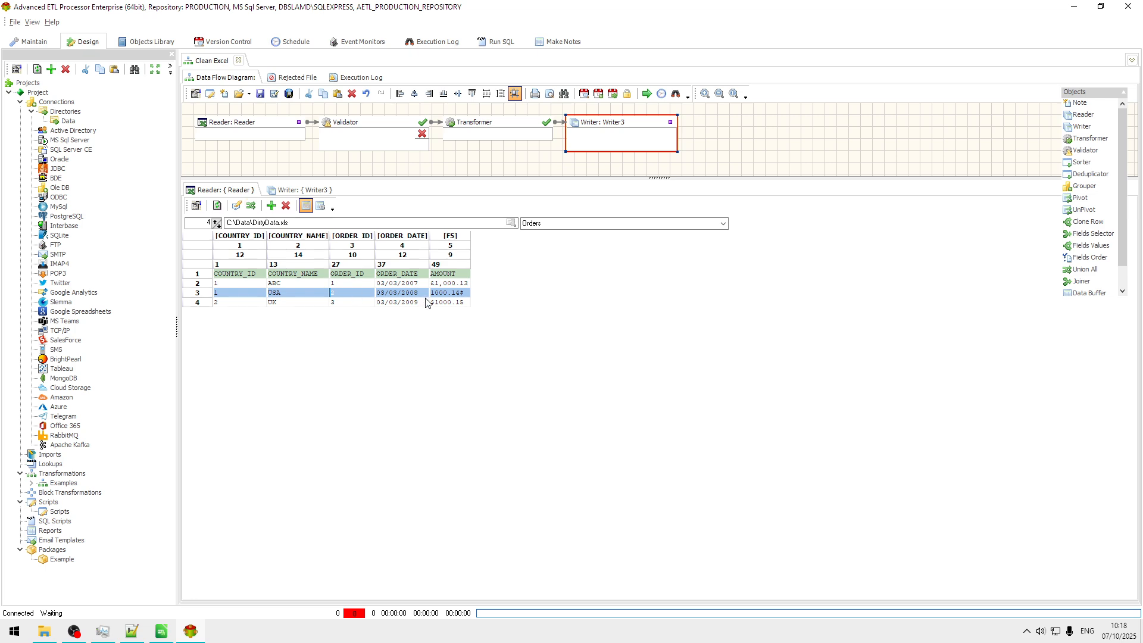
right_click(408, 274)
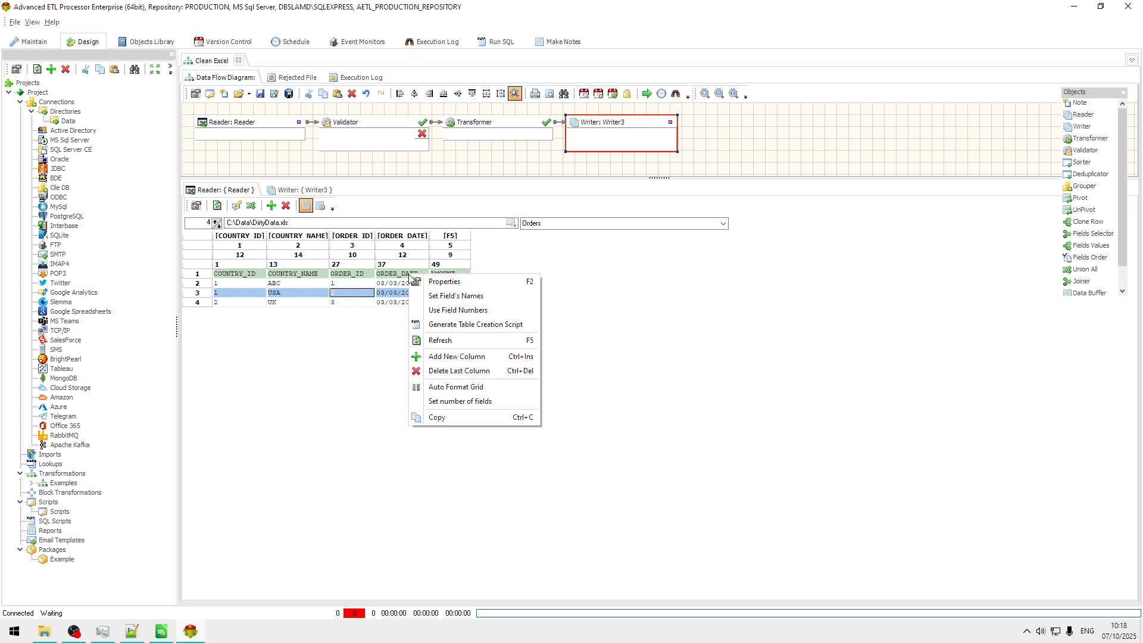
left_click(490, 297)
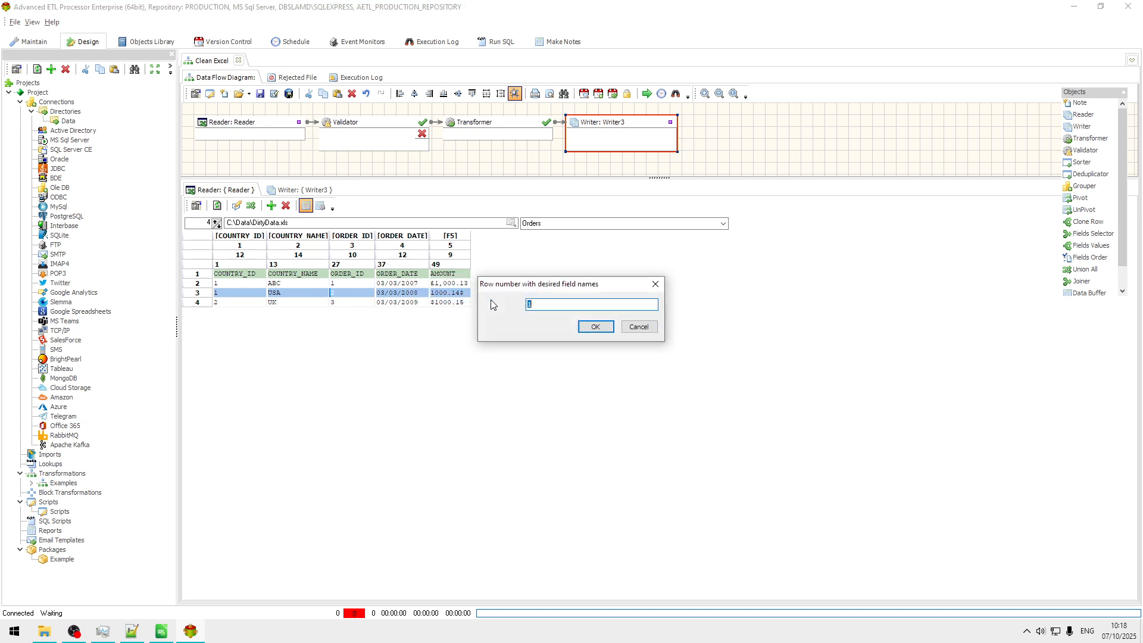
left_click(595, 327)
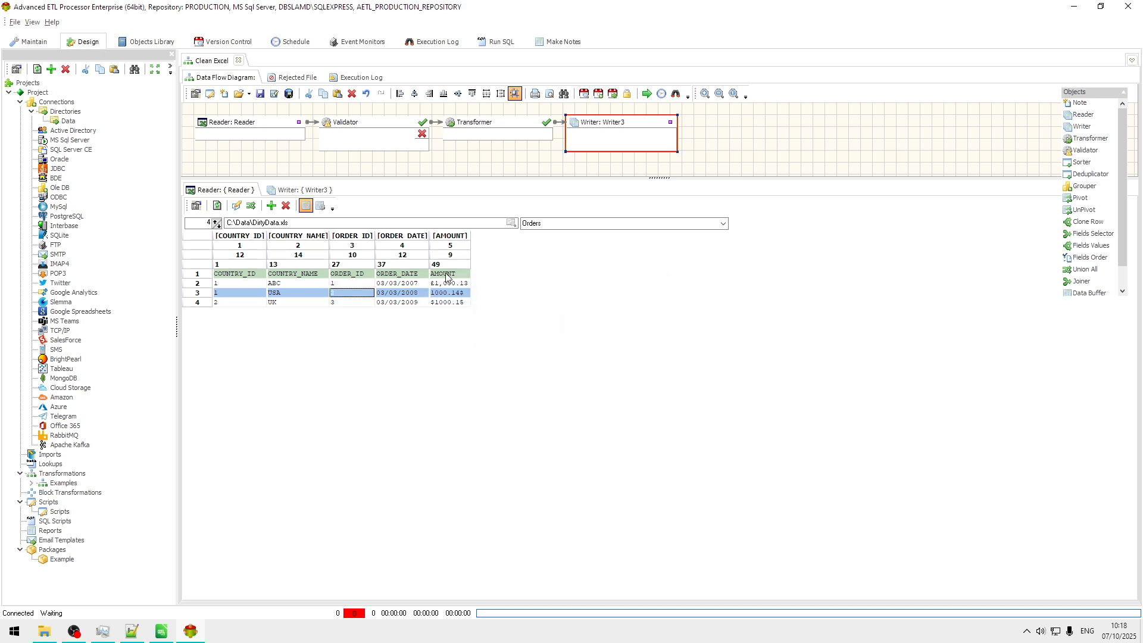
Copy the updated Reader fields, including AMOUNT, to Writer3
left_click(319, 190)
left_click(285, 206)
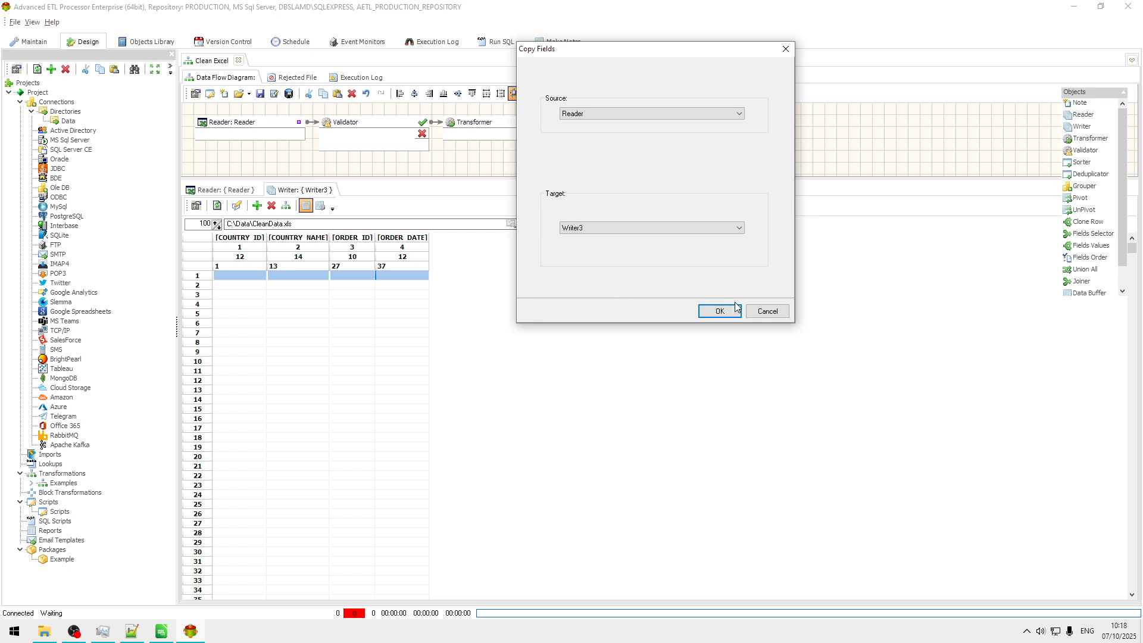
left_click(720, 310)
Open the Validator in the validation editor and enlarge the source data area below the diagram
left_click(225, 190)
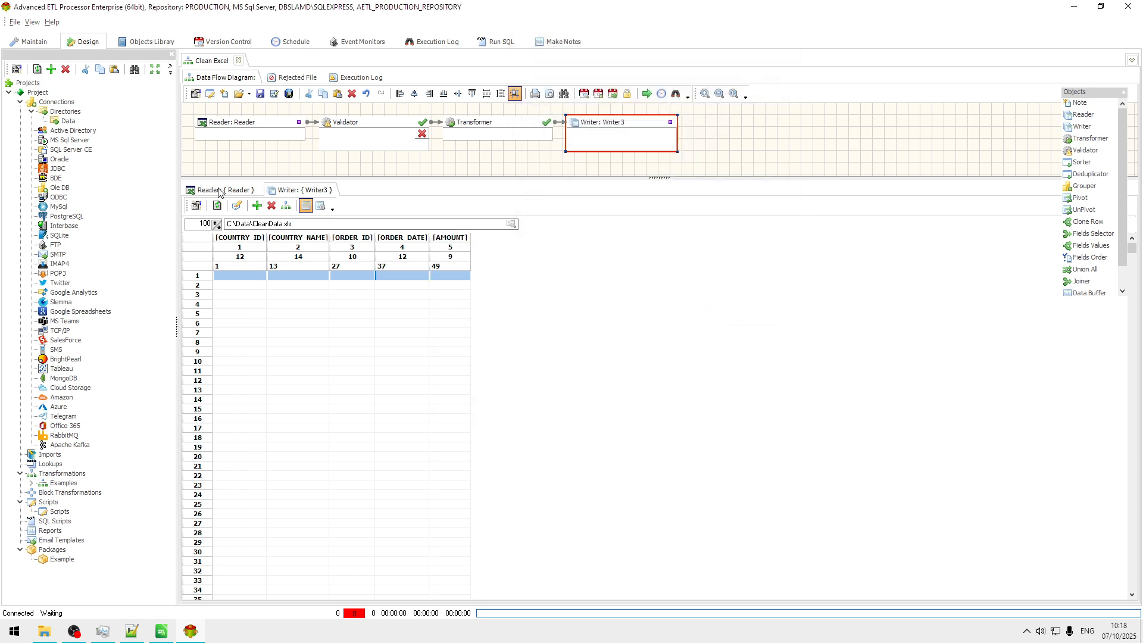
double_click(382, 127)
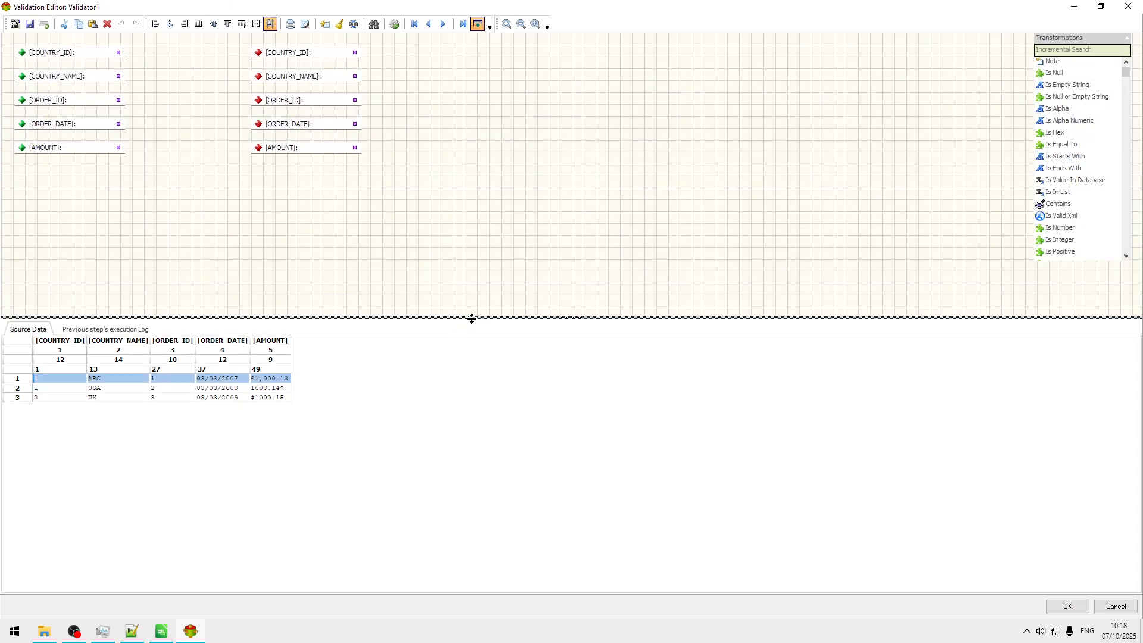
left_click_drag(469, 316, 455, 283)
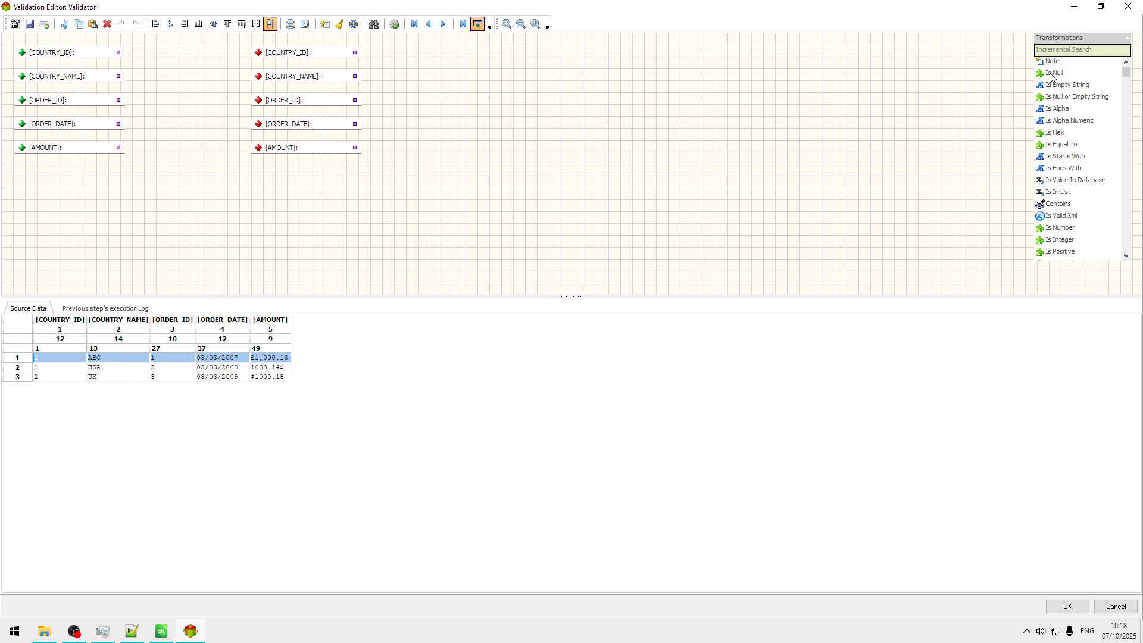
left_click(1094, 51)
type("if e")
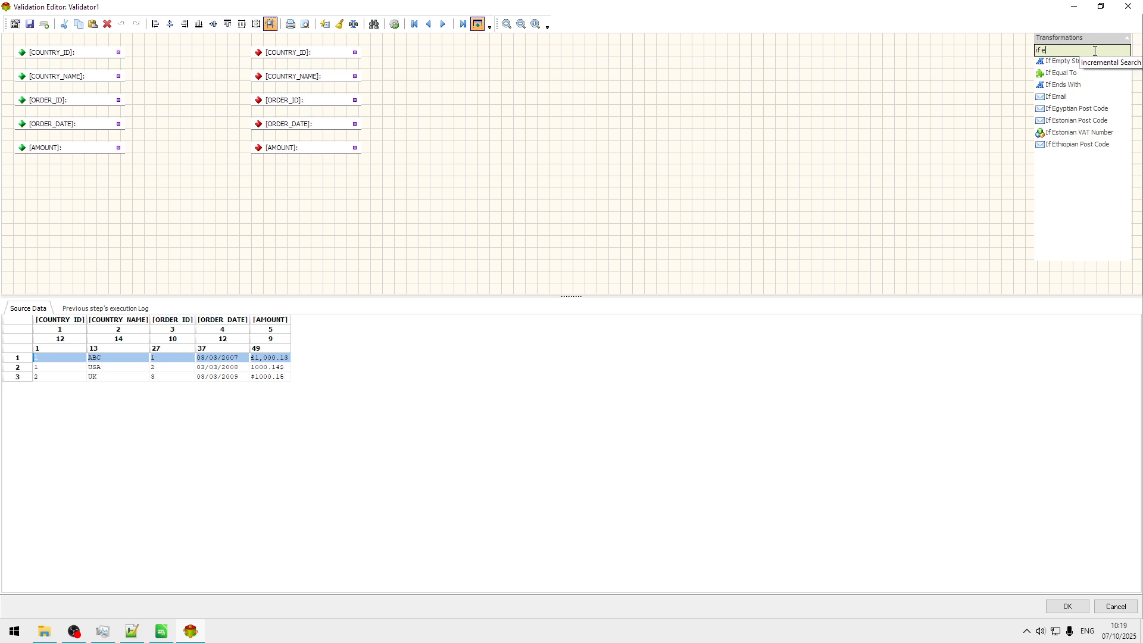
left_click_drag(1085, 76, 849, 105)
Replace the If Equal To block with an Is Equal To validation placed between the source and target COUNTRY_NAME fields
left_click(1068, 52)
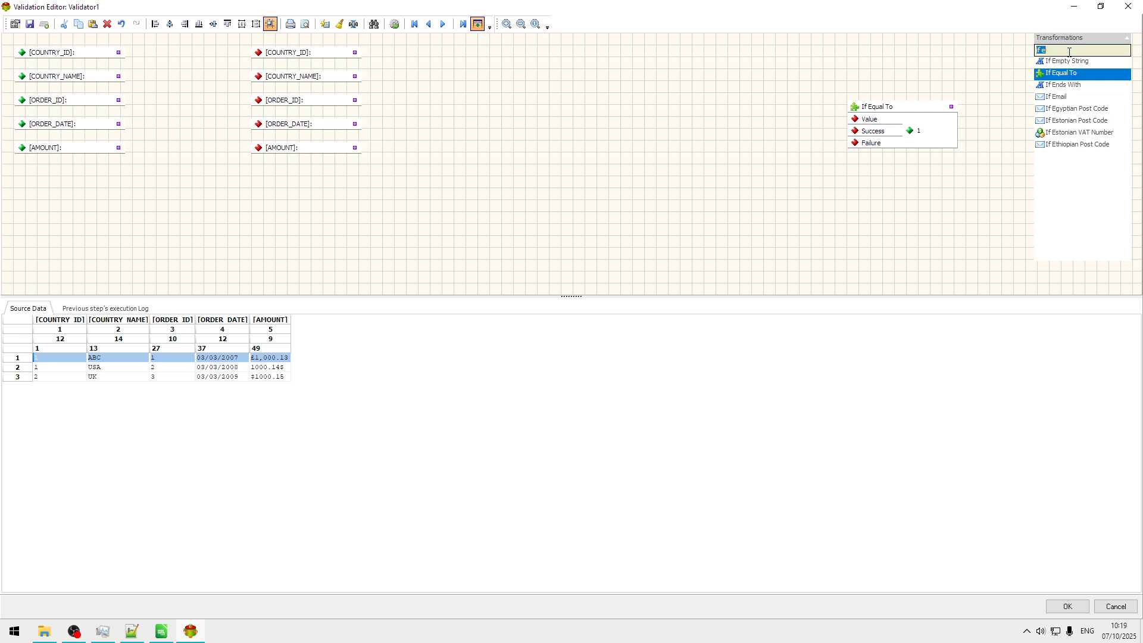
key("Left")
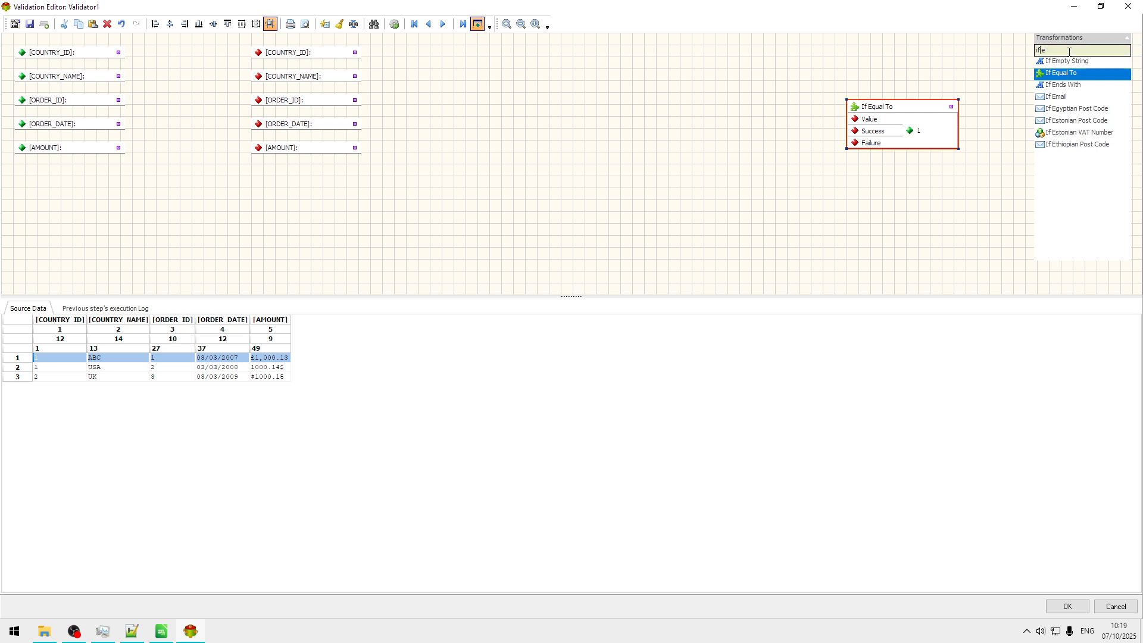
type("s")
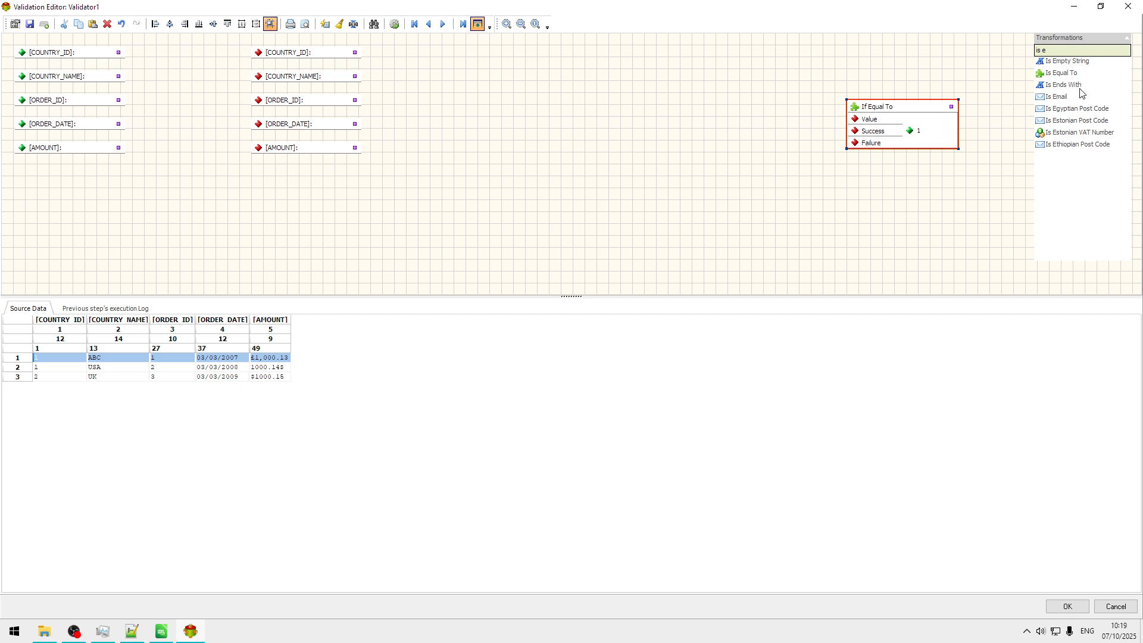
left_click_drag(472, 80, 473, 81)
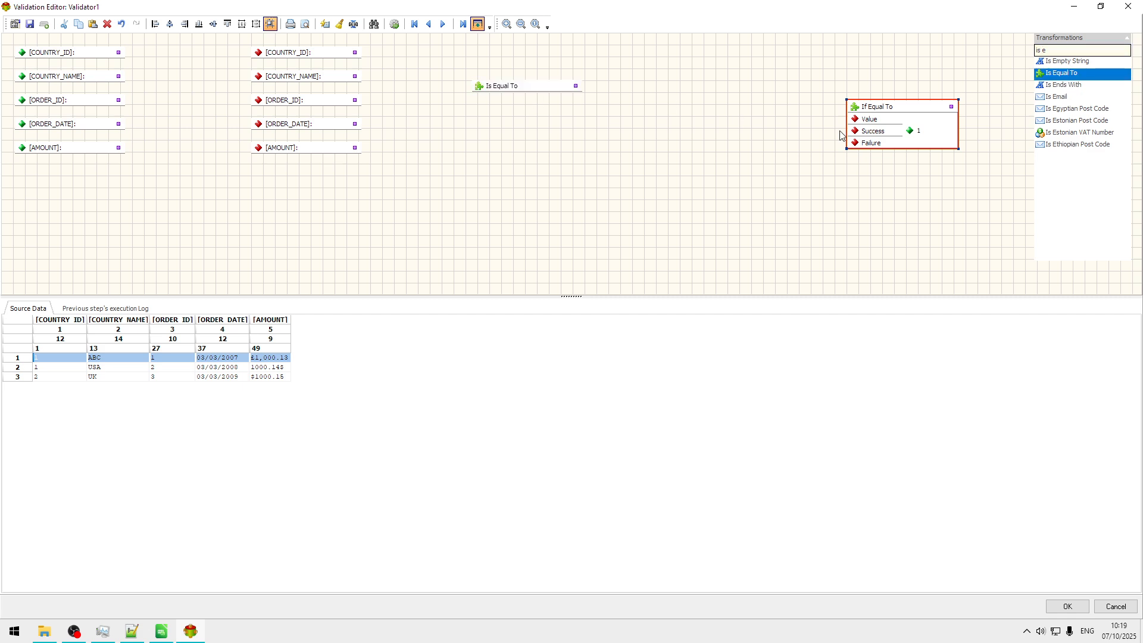
key("ctrl+z")
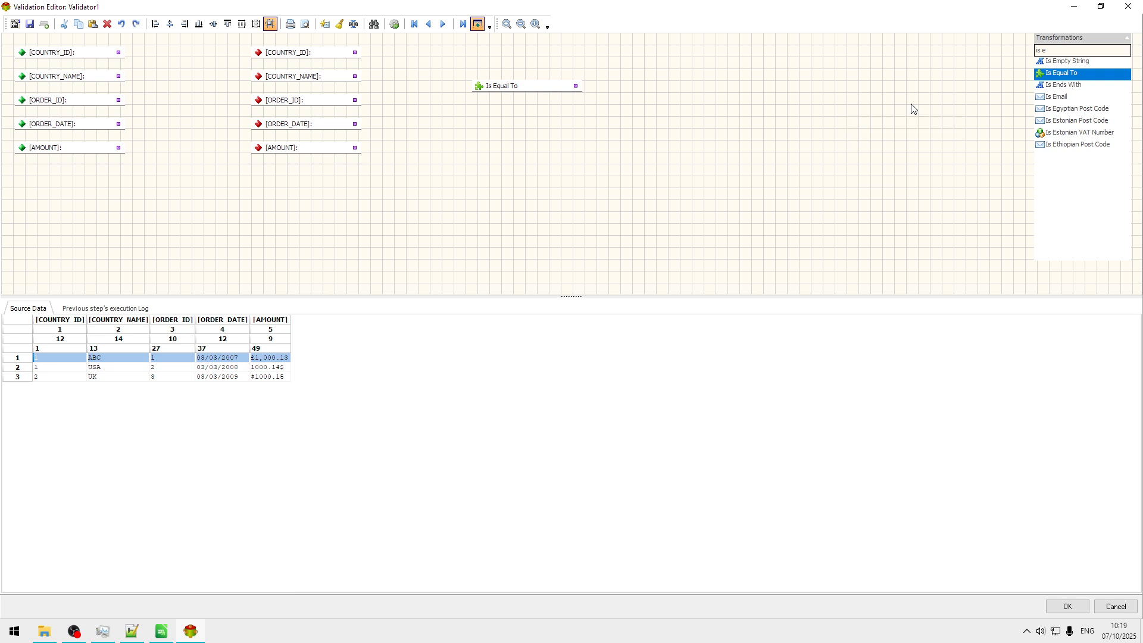
left_click_drag(553, 88, 213, 78)
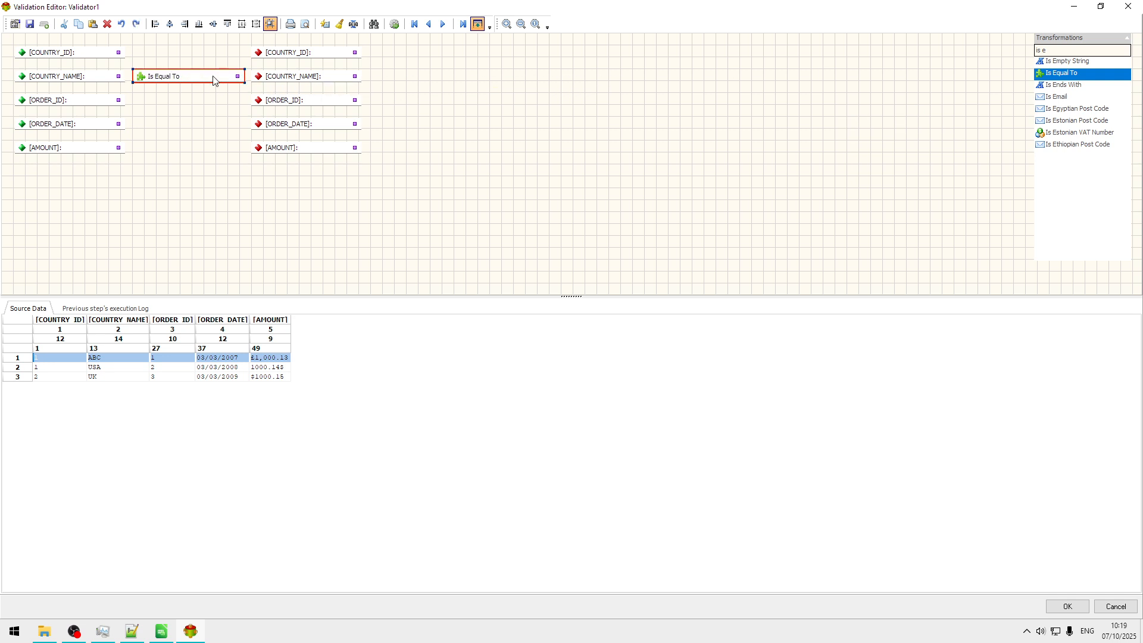
Connect COUNTRY_NAME to its target through Is Equal To, and link COUNTRY_ID, ORDER_ID, ORDER_DATE and AMOUNT directly to their targets
left_click_drag(136, 75, 137, 76)
left_click_drag(238, 75, 259, 78)
left_click_drag(119, 54, 260, 59)
left_click_drag(118, 100, 259, 101)
left_click_drag(118, 125, 259, 128)
left_click_drag(118, 147, 261, 148)
Configure the Is Equal To check with the value ABC, discarding the record when the result is a success
double_click(203, 83)
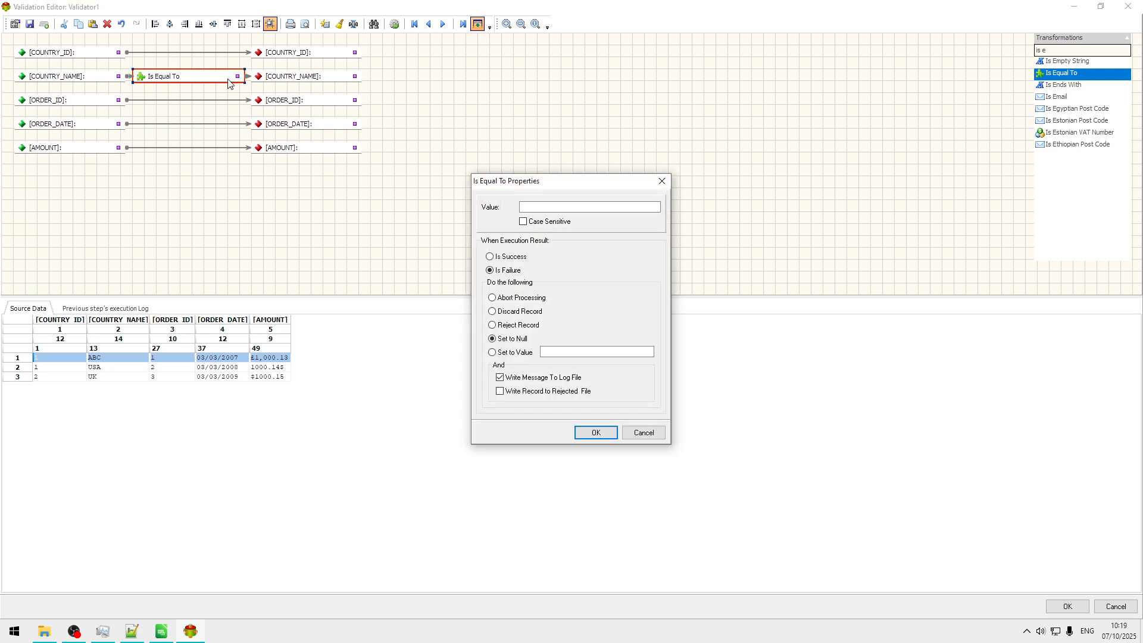
left_click(565, 204)
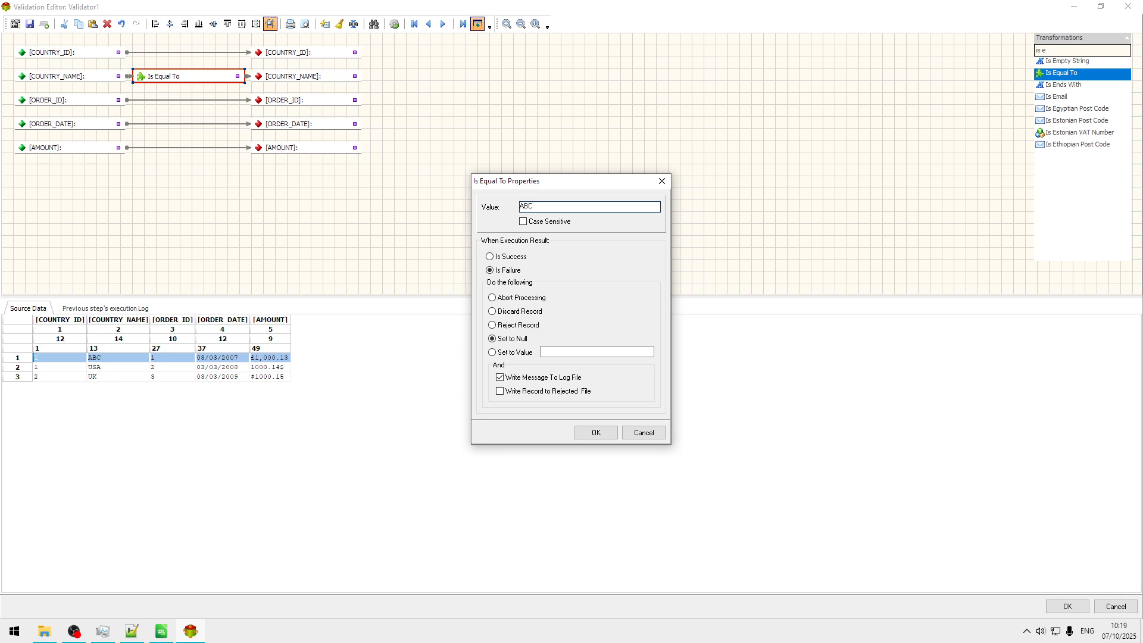
left_click(524, 258)
left_click(511, 311)
left_click(597, 433)
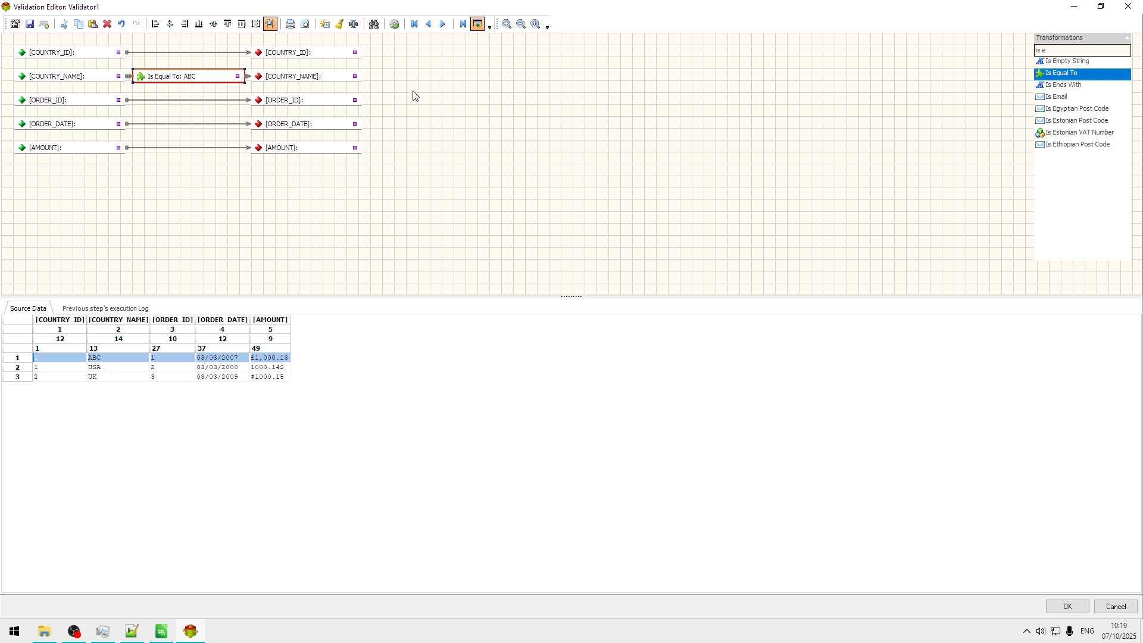
Run the validation preview, check the result for the USA and UK rows, and accept the Validator's settings
left_click(394, 25)
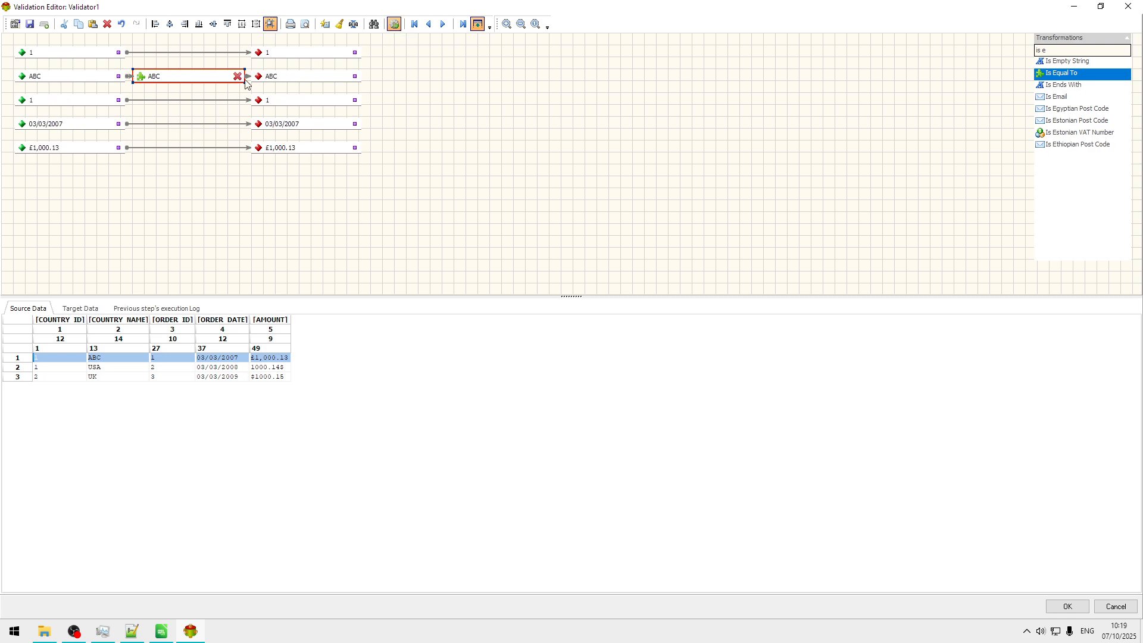
mouse_move(240, 77)
left_click(115, 370)
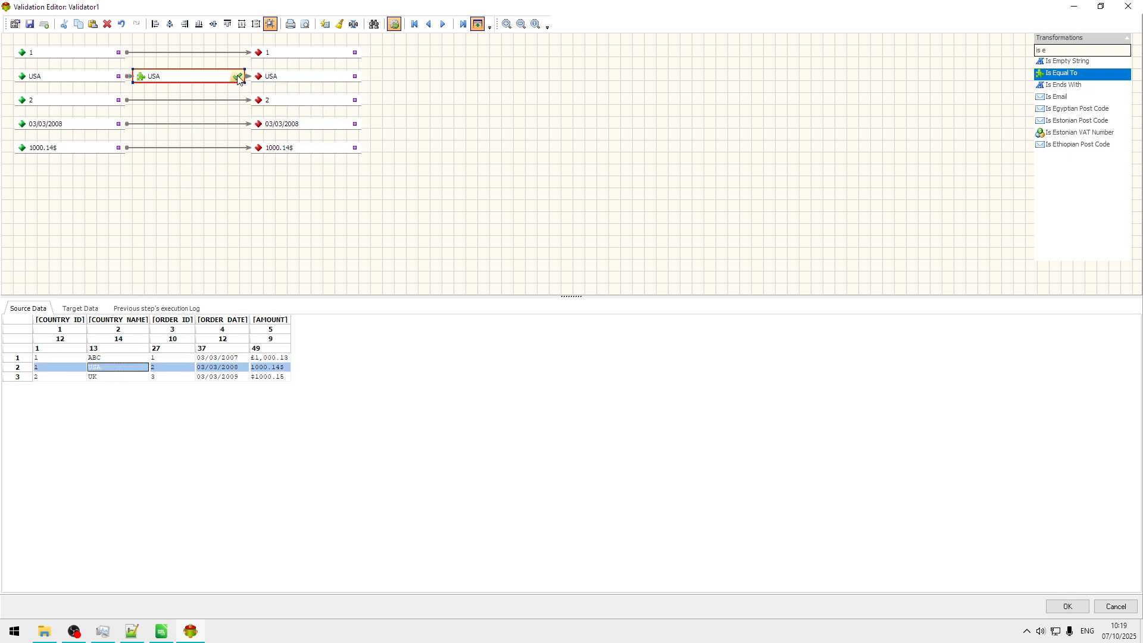
left_click(141, 379)
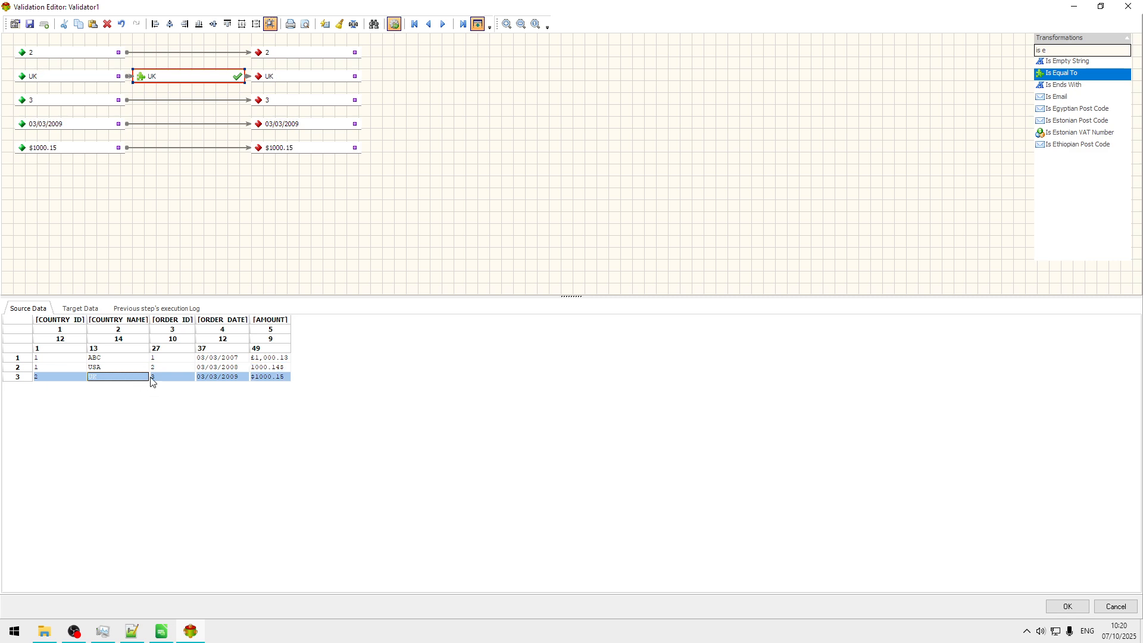
left_click(1069, 606)
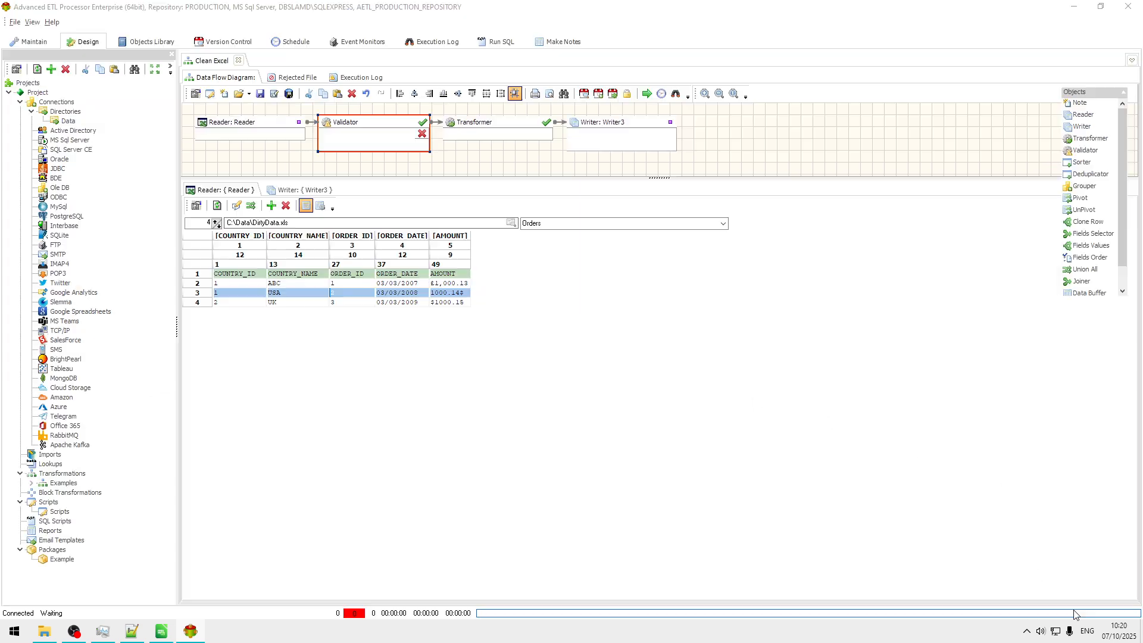
Auto-map all source fields of the Transformer to its target fields by field position and accept the mapping
double_click(505, 126)
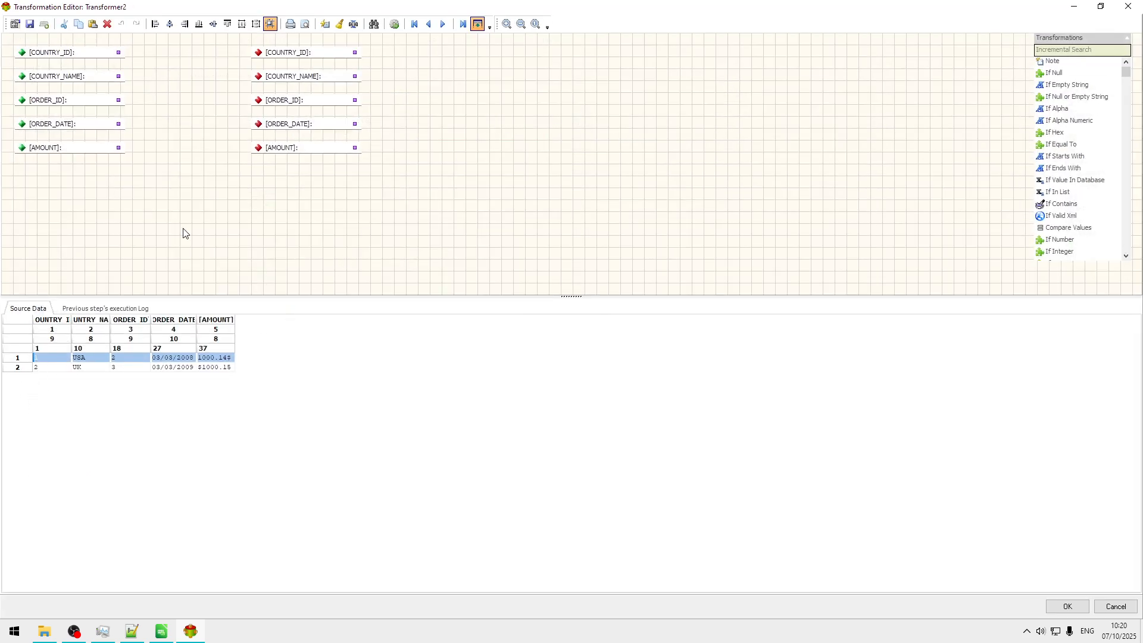
left_click(325, 24)
left_click(678, 291)
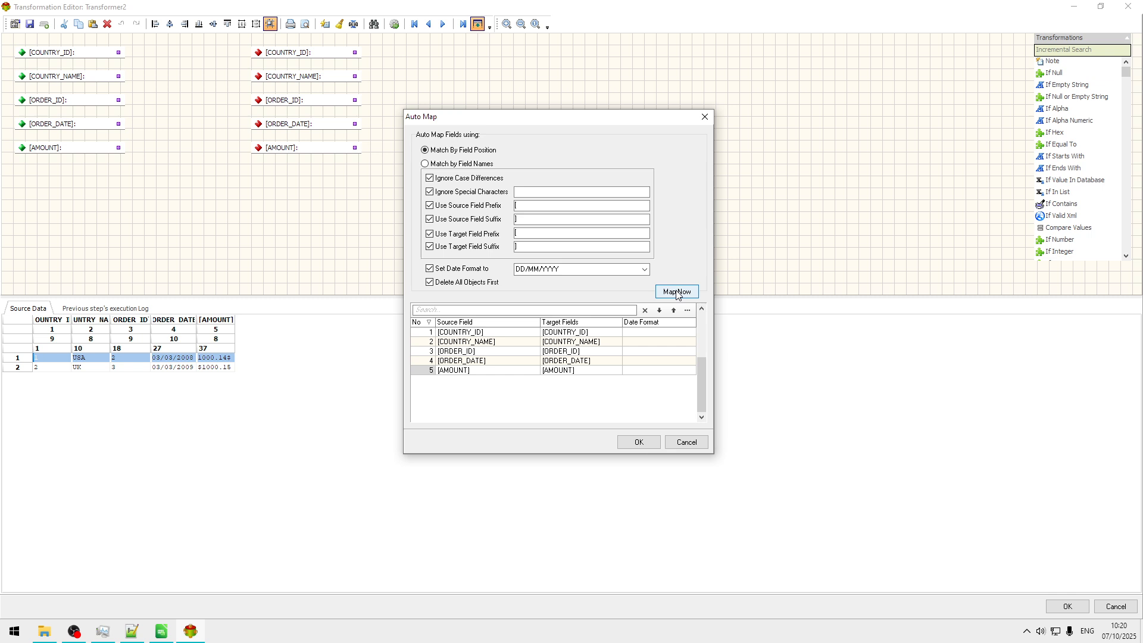
left_click(635, 447)
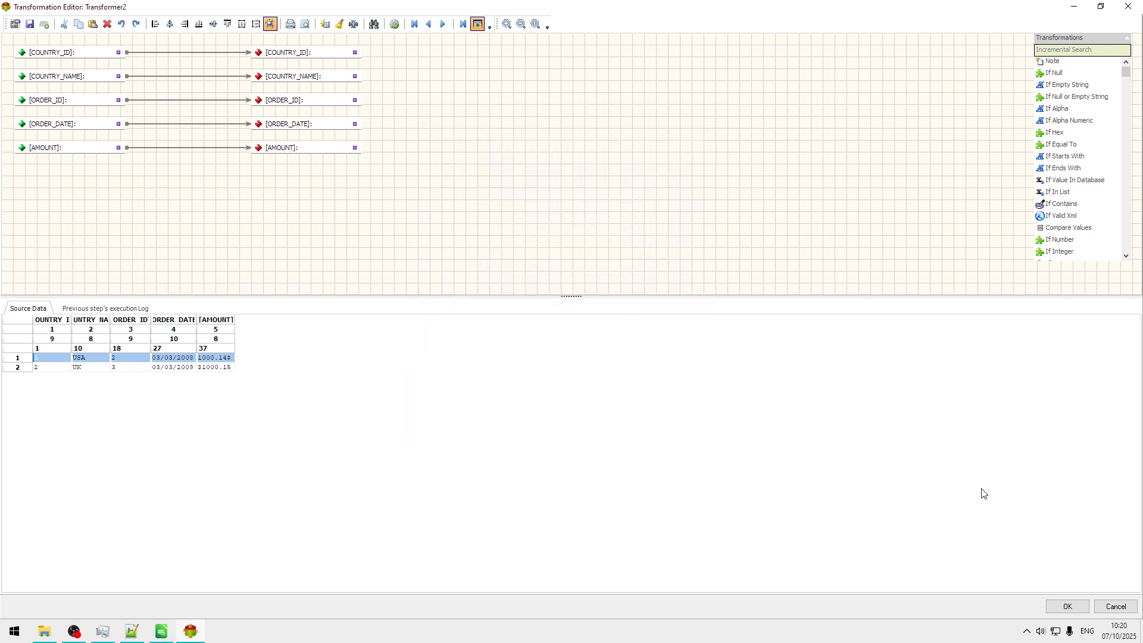
left_click(1055, 602)
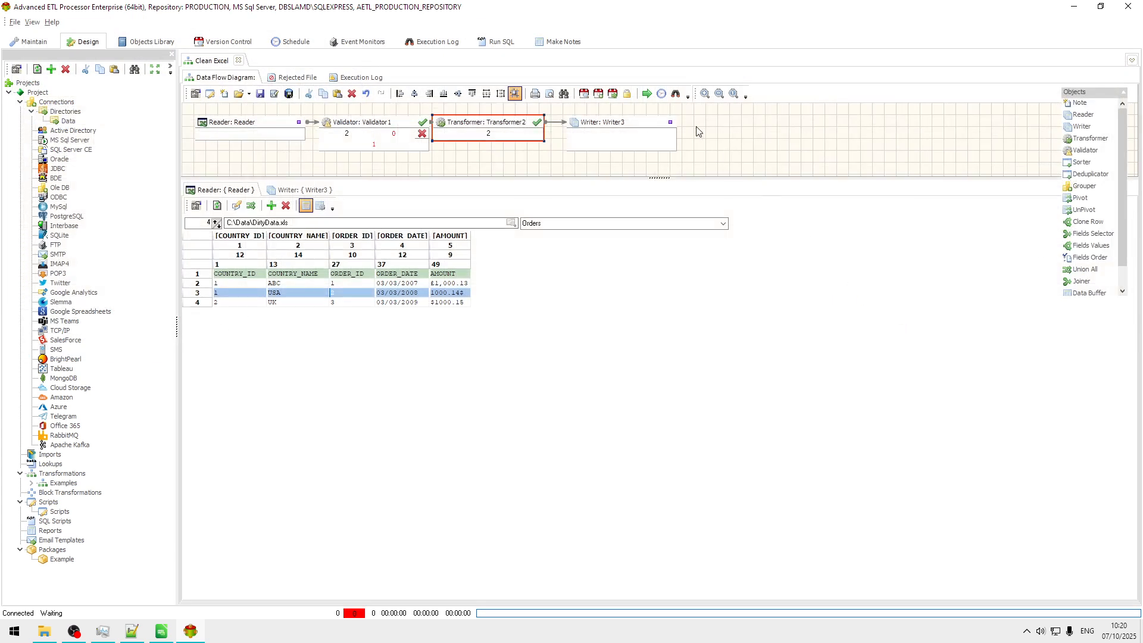
Execute the Clean Excel transformation and refresh Writer3's CleanData.xls preview to check the ORDER_DATE values
left_click(642, 95)
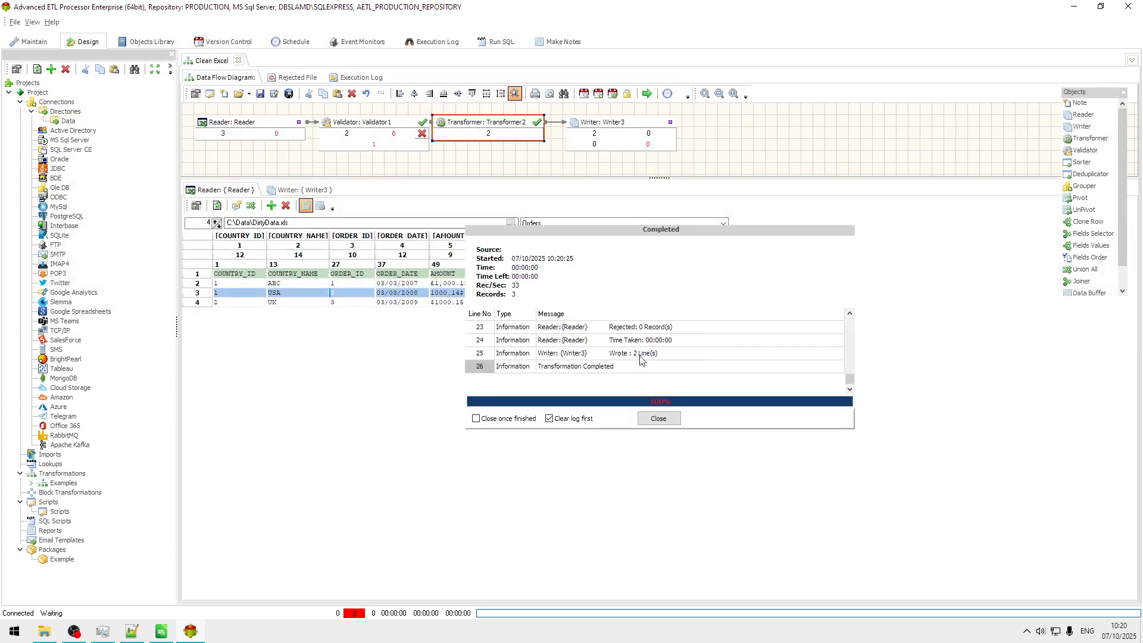
left_click(664, 419)
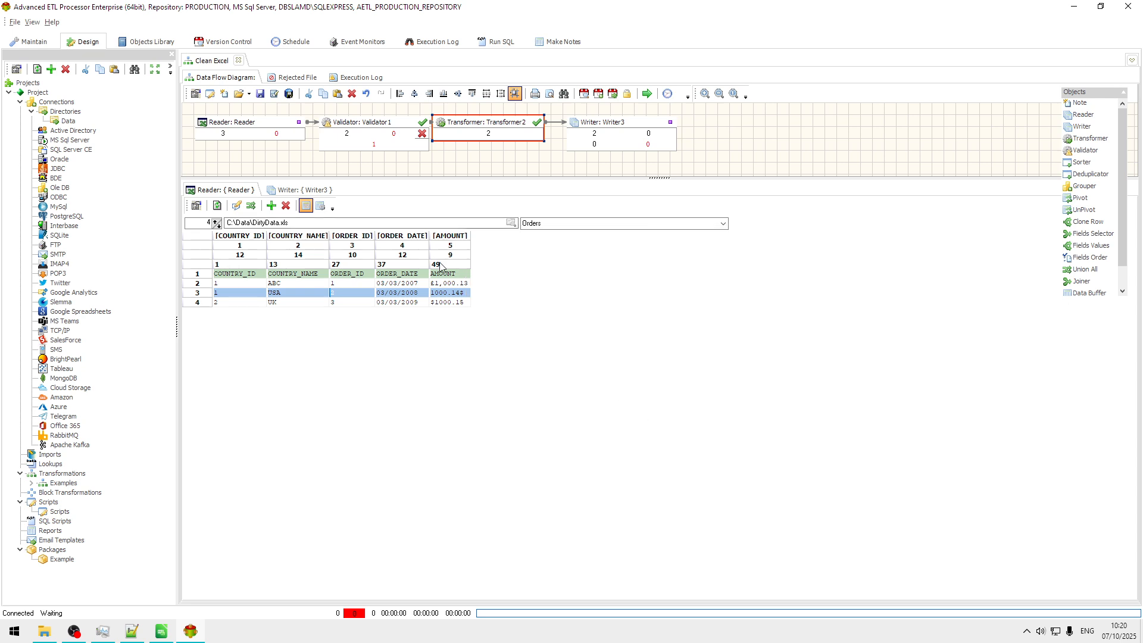
left_click(304, 190)
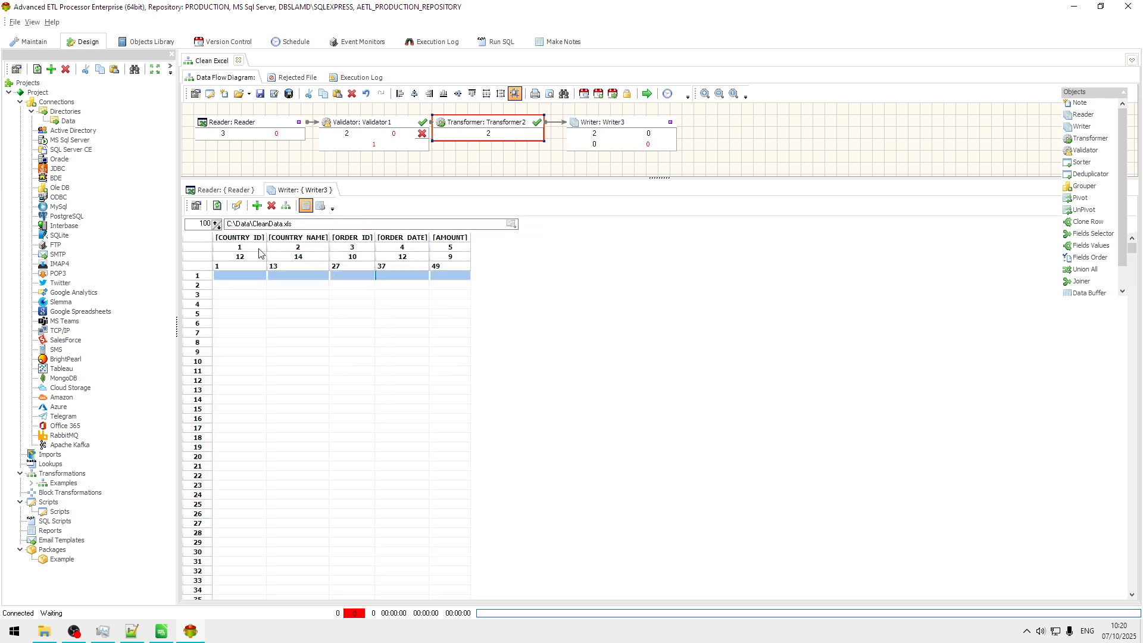
left_click(218, 205)
left_click(298, 291)
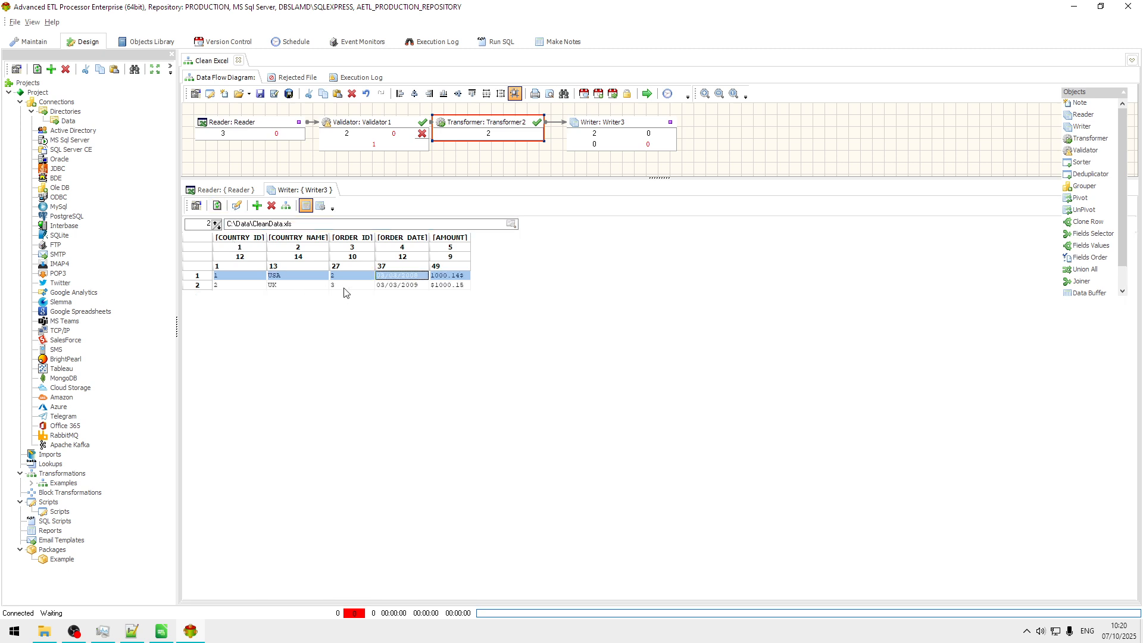
left_click(402, 285)
left_click(422, 275)
Open CleanData.xls in LibreOffice Calc, examine the order dates in D1 and D2, and close the file
left_click(239, 205)
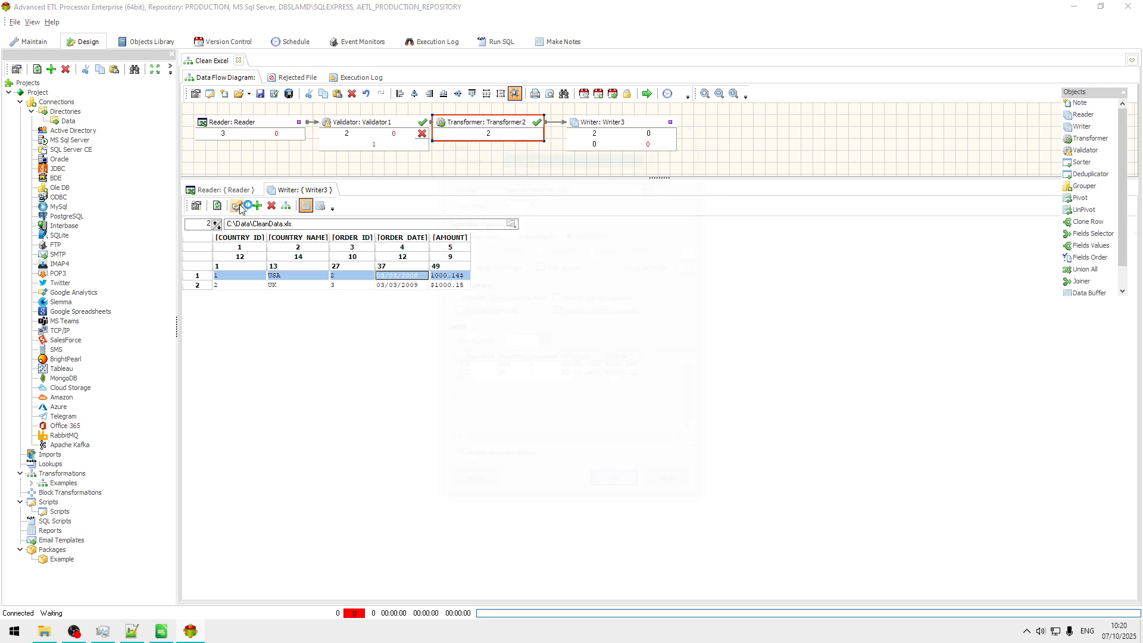
left_click(633, 489)
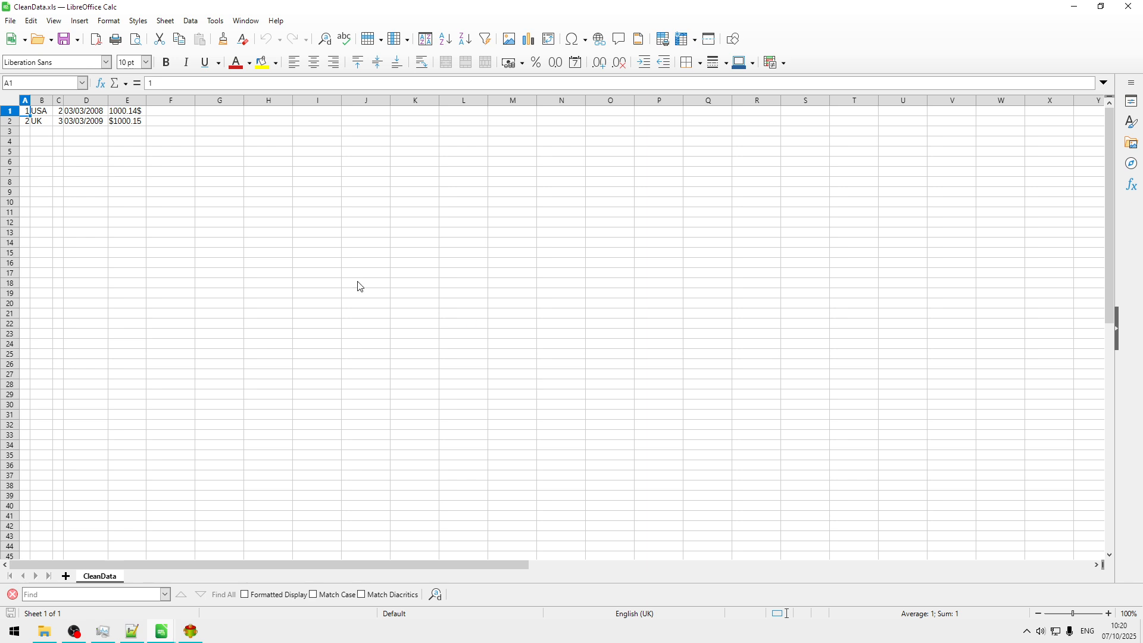
left_click(85, 140)
left_click(83, 120)
left_click(88, 111)
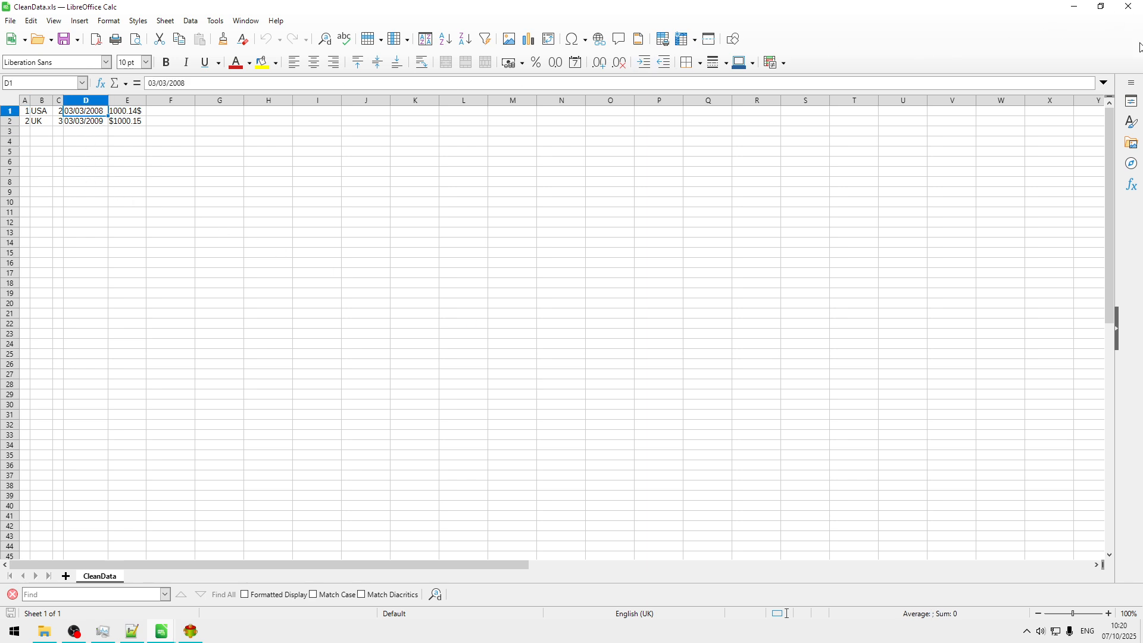
left_click(1134, 9)
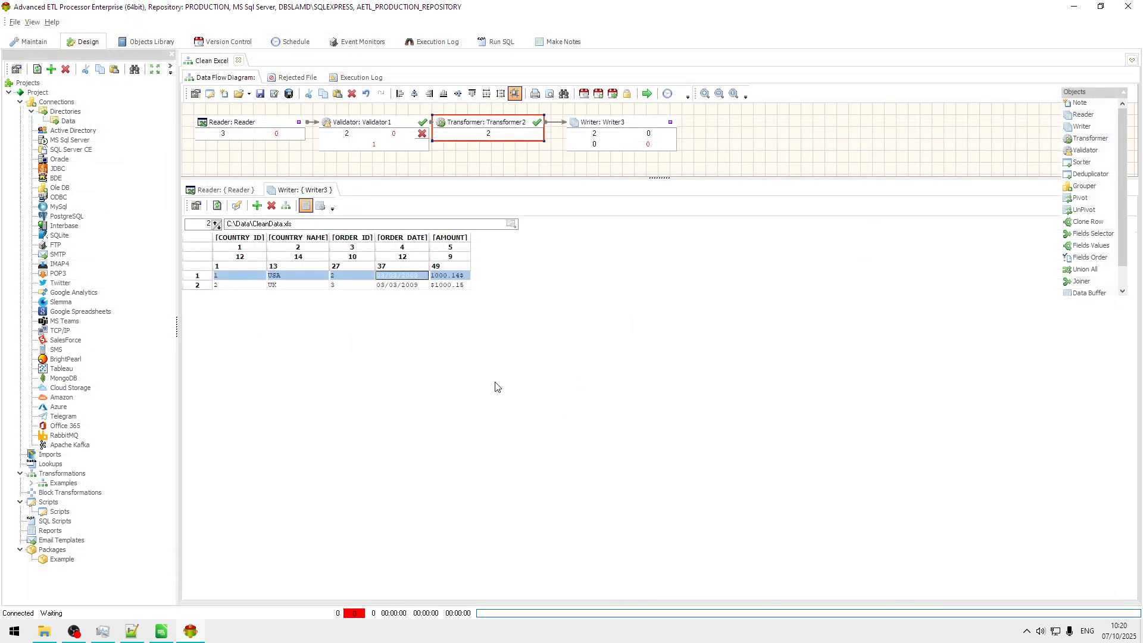
left_click(349, 287)
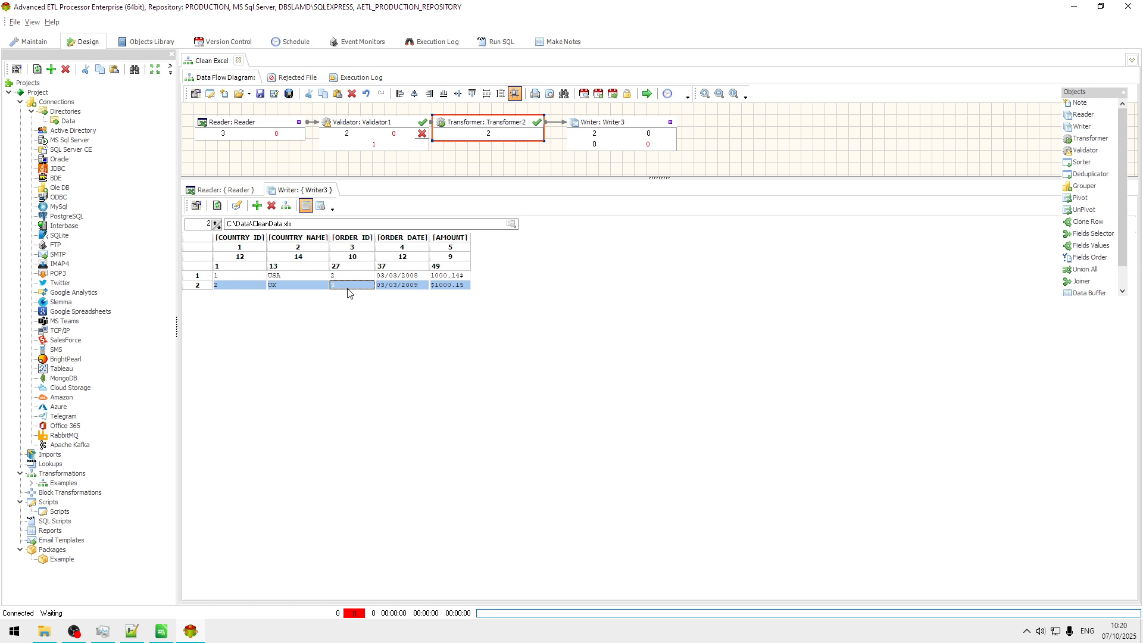
left_click(295, 633)
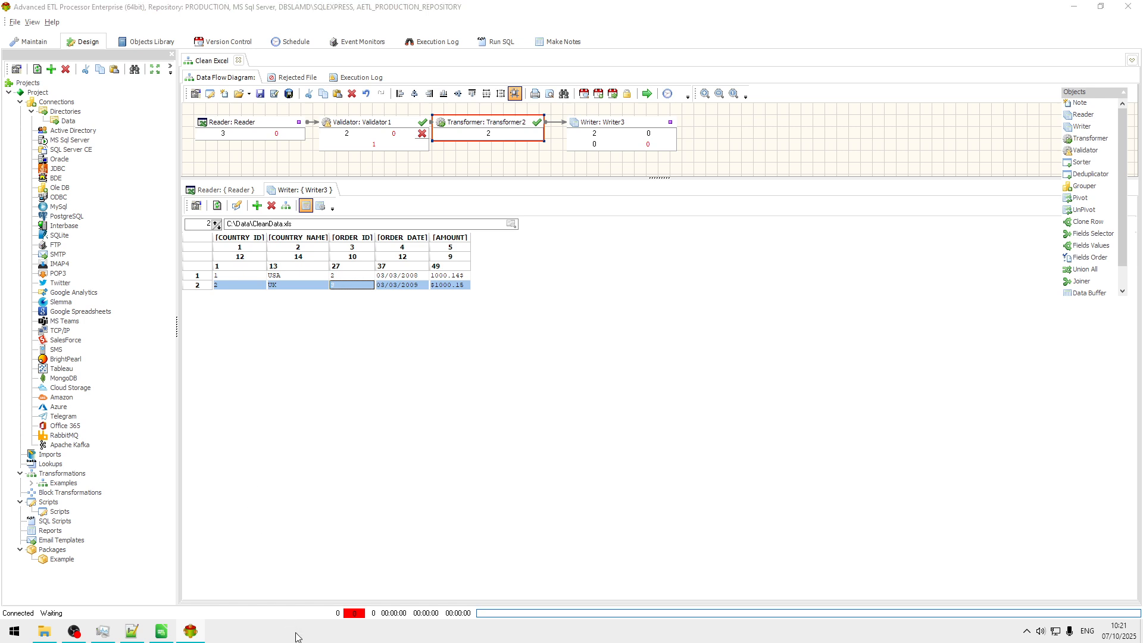